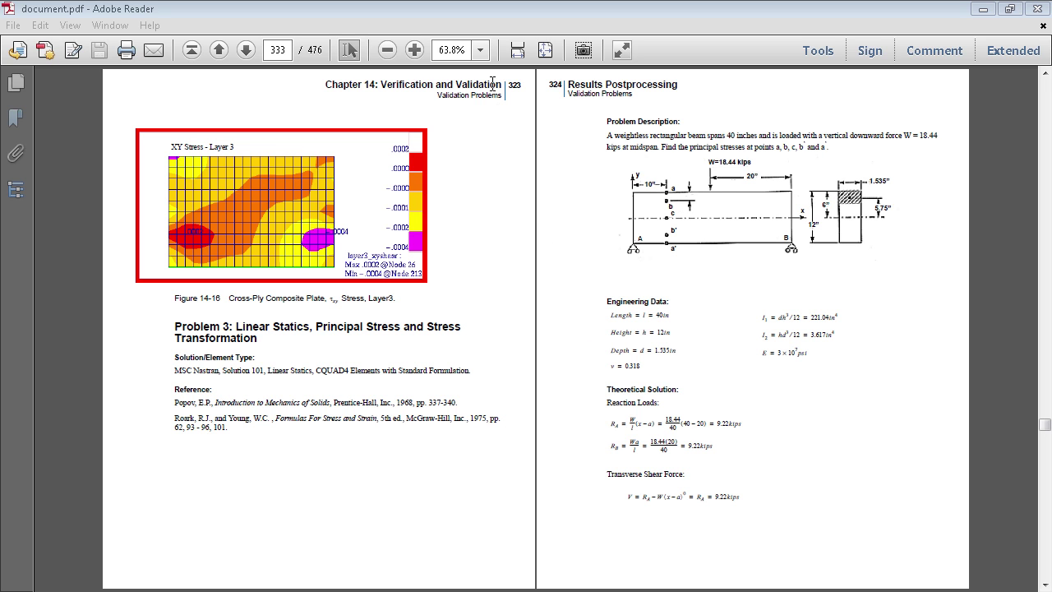
Switch to Patran and create a new database named problem03 in the problem03 folder, accepting the MSC.Nastran structural model preferences
drag(508, 85, 521, 95)
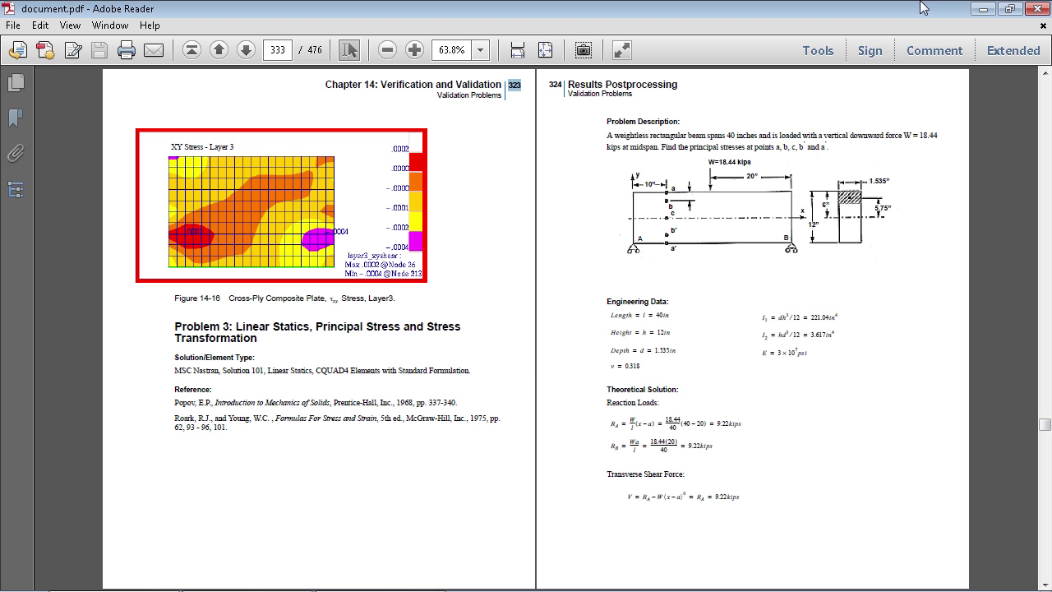
click(983, 8)
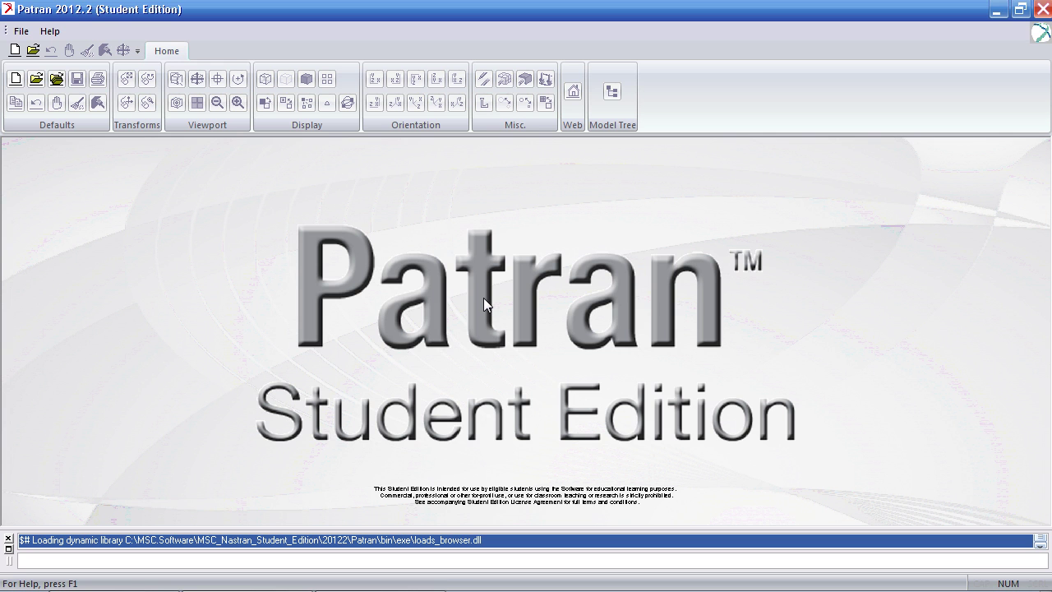
click(15, 78)
click(535, 275)
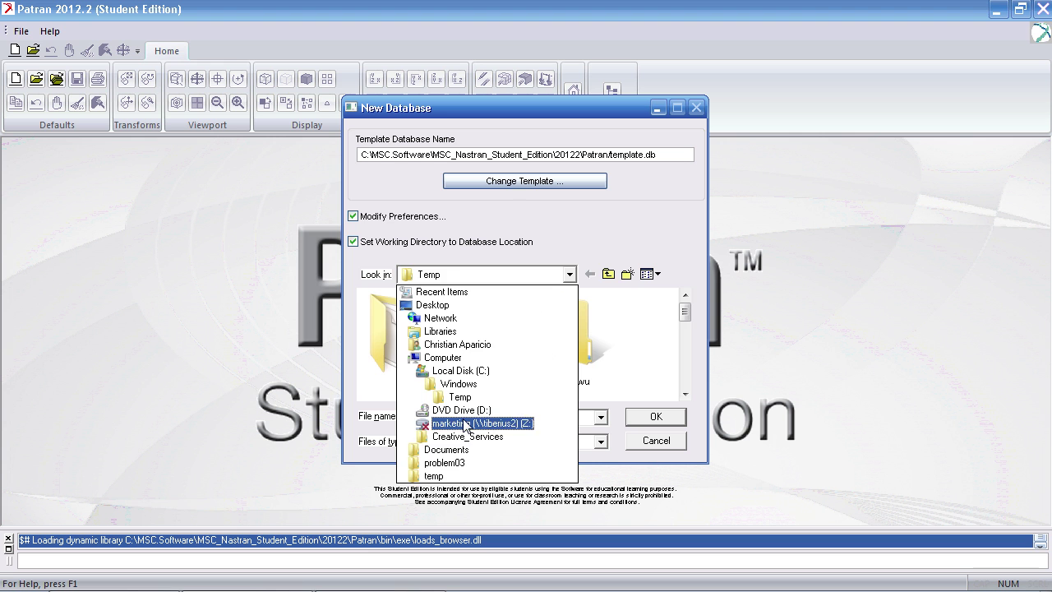
click(454, 465)
click(473, 426)
text(problem03)
key(Return)
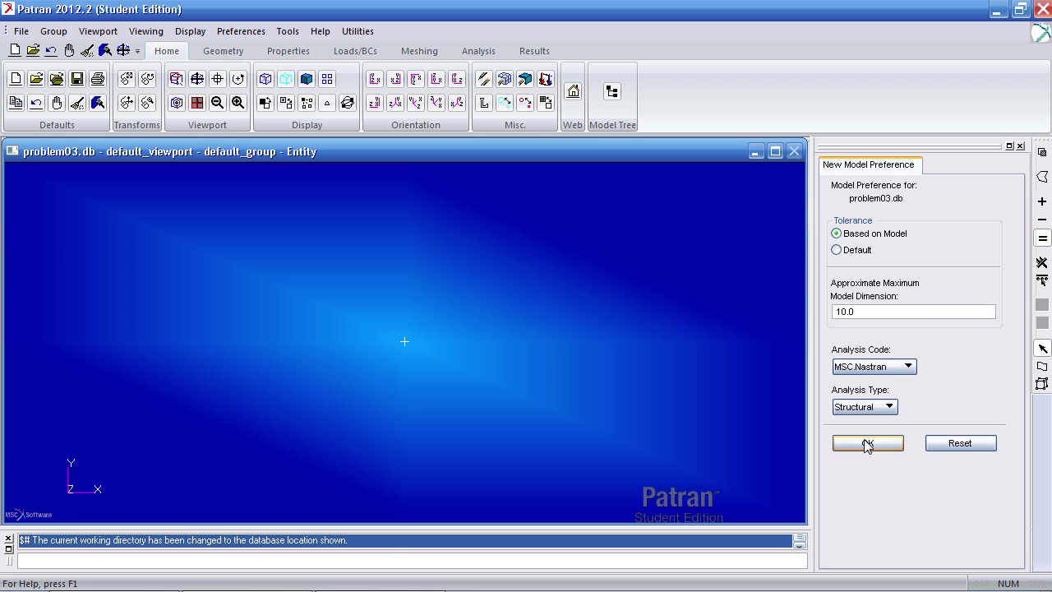
click(867, 443)
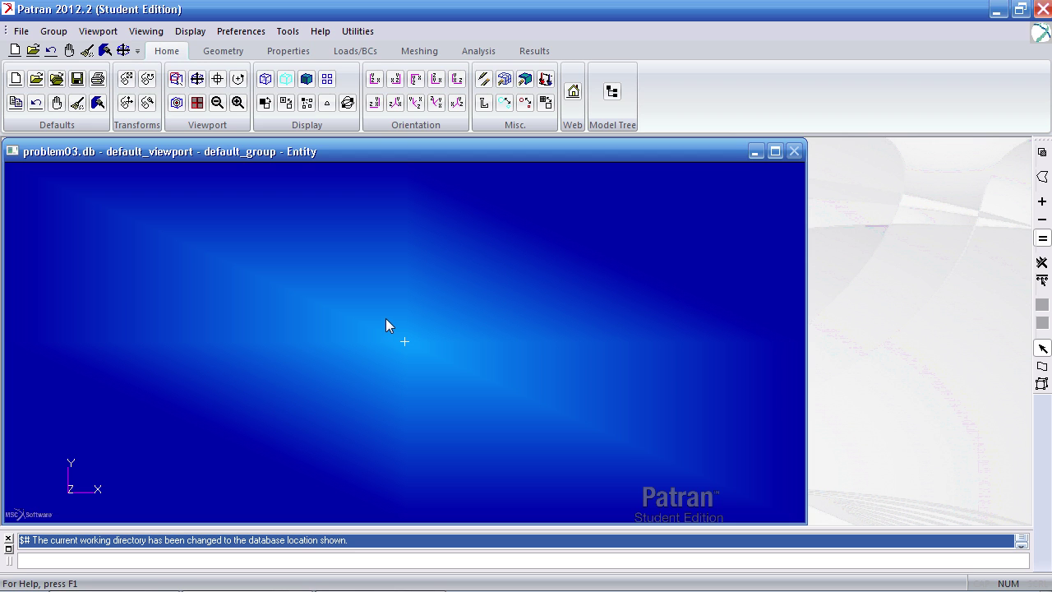
Create an XYZ surface with vector <20 12 0> and origin [0 -6 0]
click(233, 53)
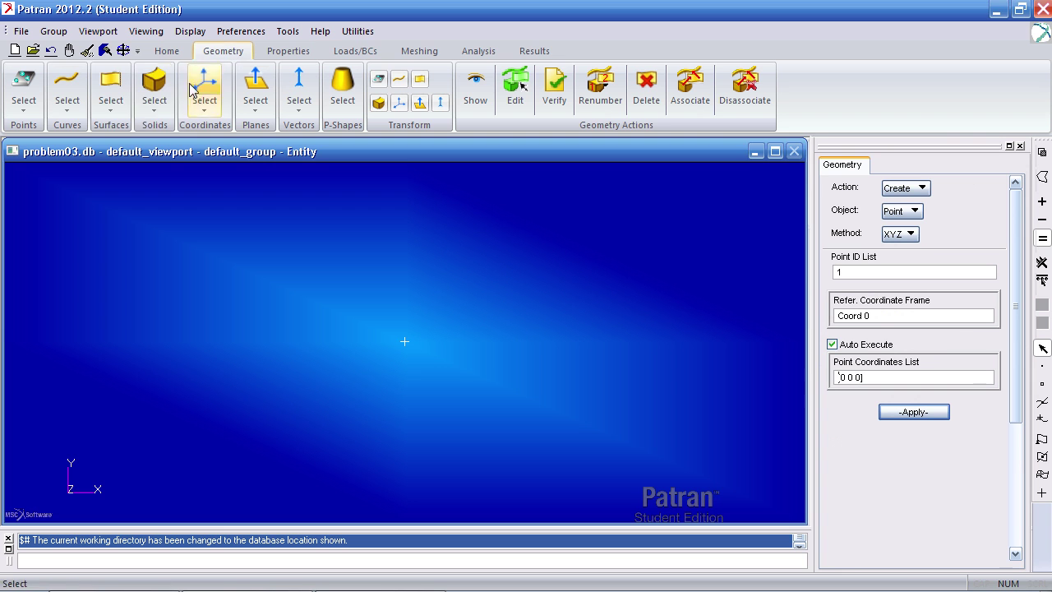
click(113, 117)
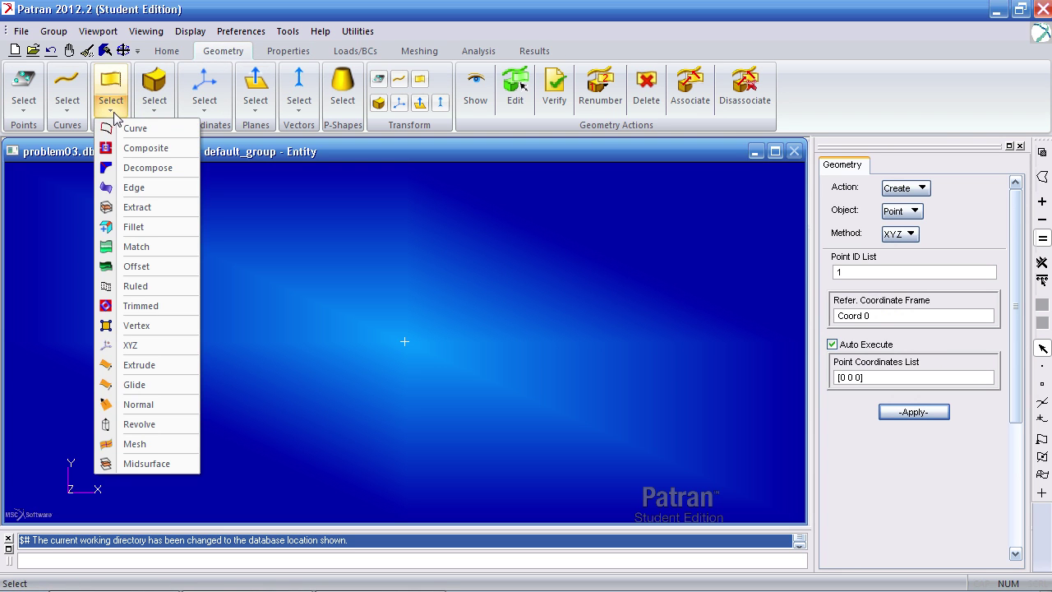
click(138, 349)
drag(878, 415, 816, 413)
text([)
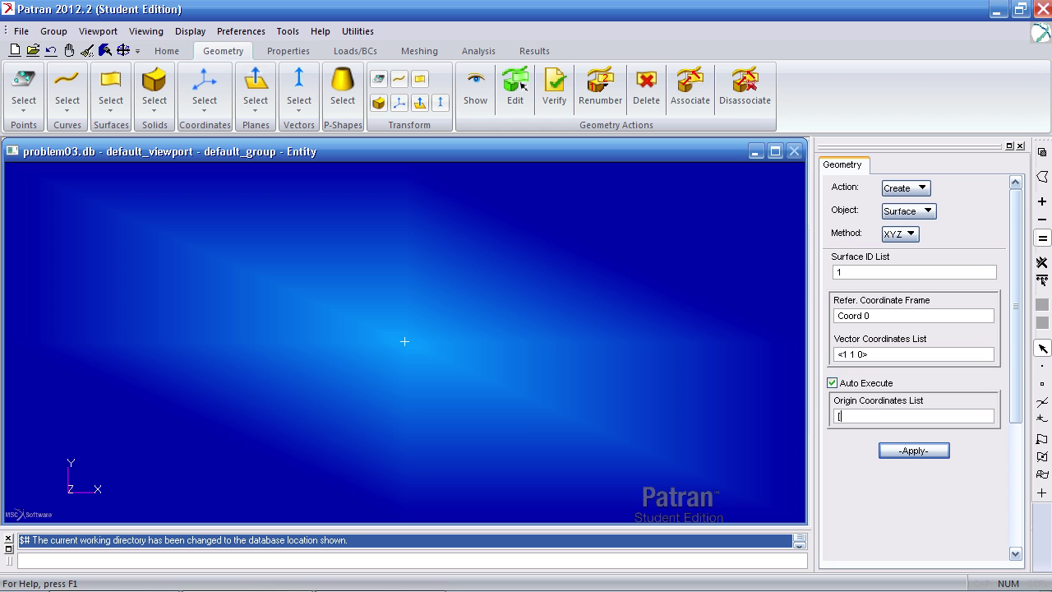
text(0 -6 0])
drag(917, 355, 777, 364)
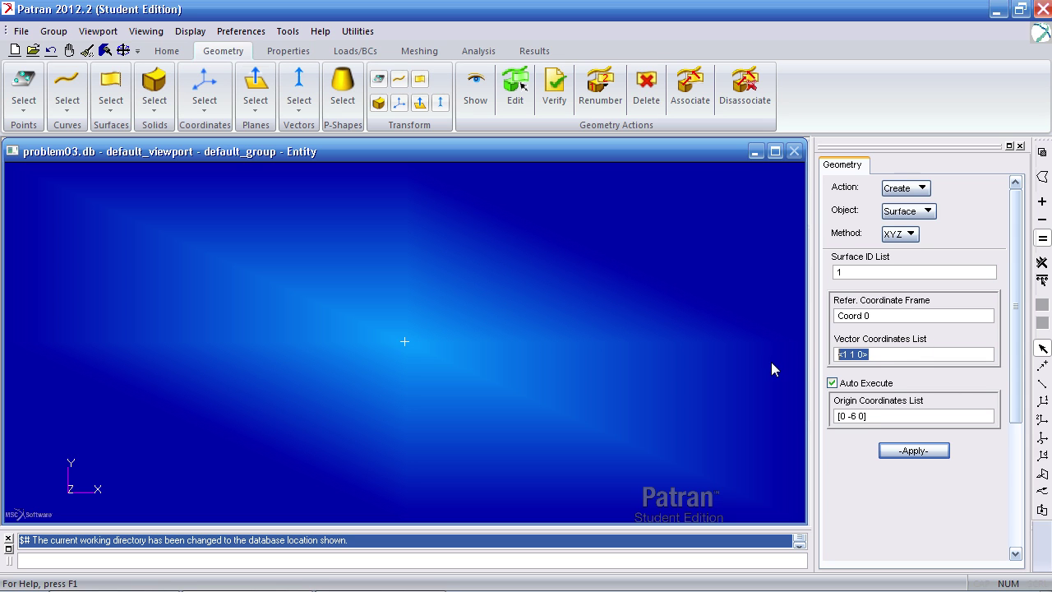
text(<)
click(927, 451)
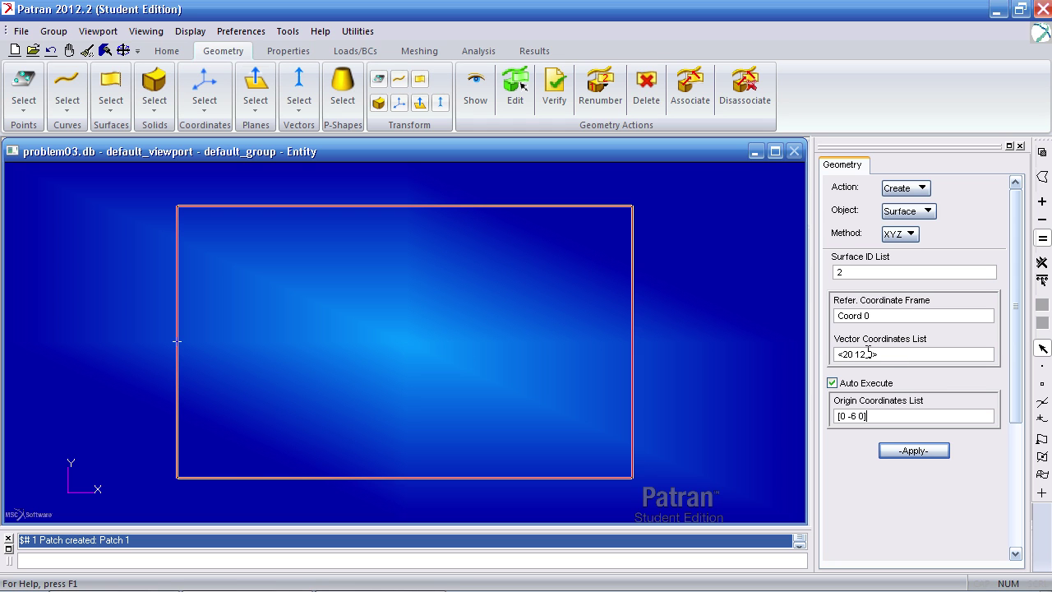
Create a second surface with the same vector, starting from the first surface's lower-right corner point
drag(870, 416, 822, 419)
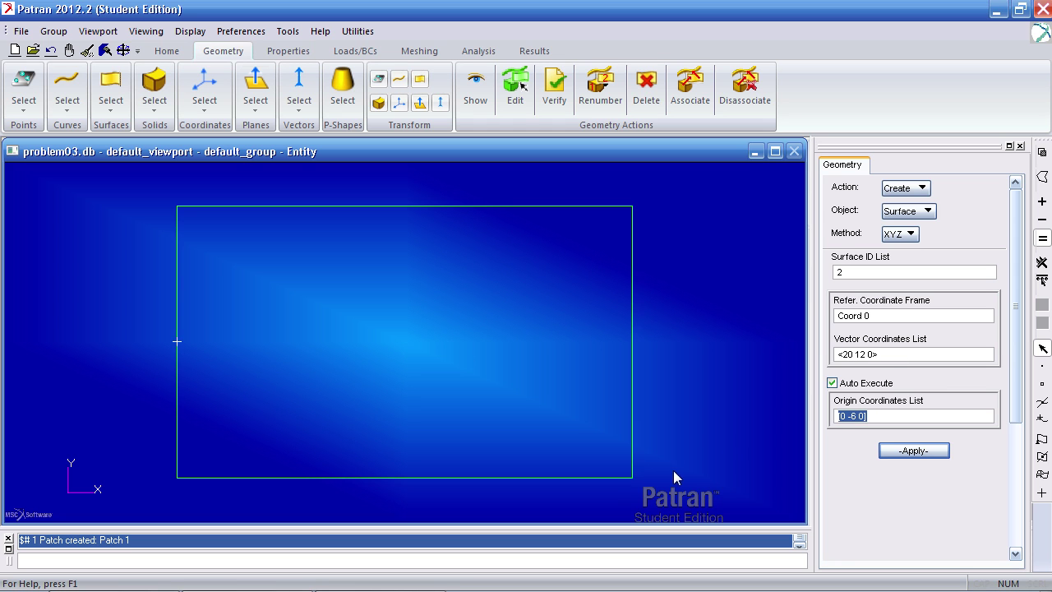
click(632, 478)
drag(869, 416, 826, 420)
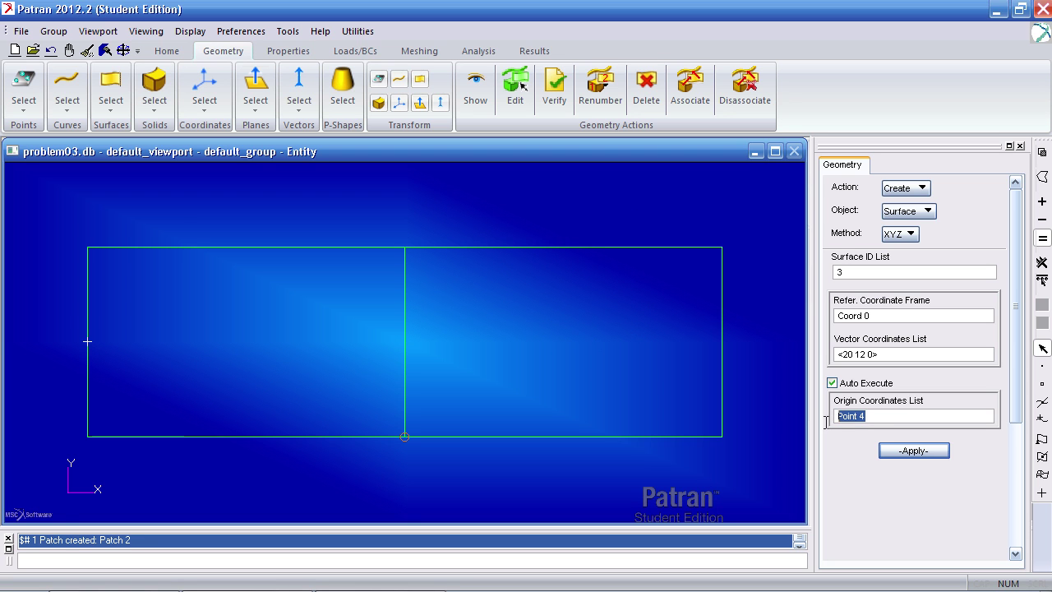
drag(896, 354, 833, 353)
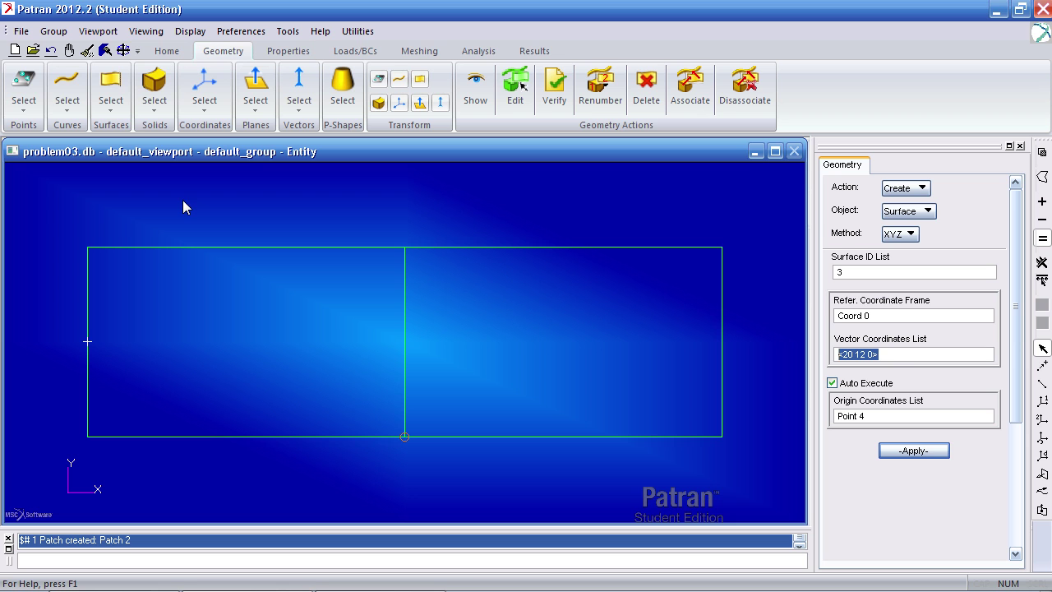
Create points at [10 6 0], [10 5.5 0], [10 0 0], [10 -5.5 0] and [10 -6 0], and enlarge the displayed points
click(23, 118)
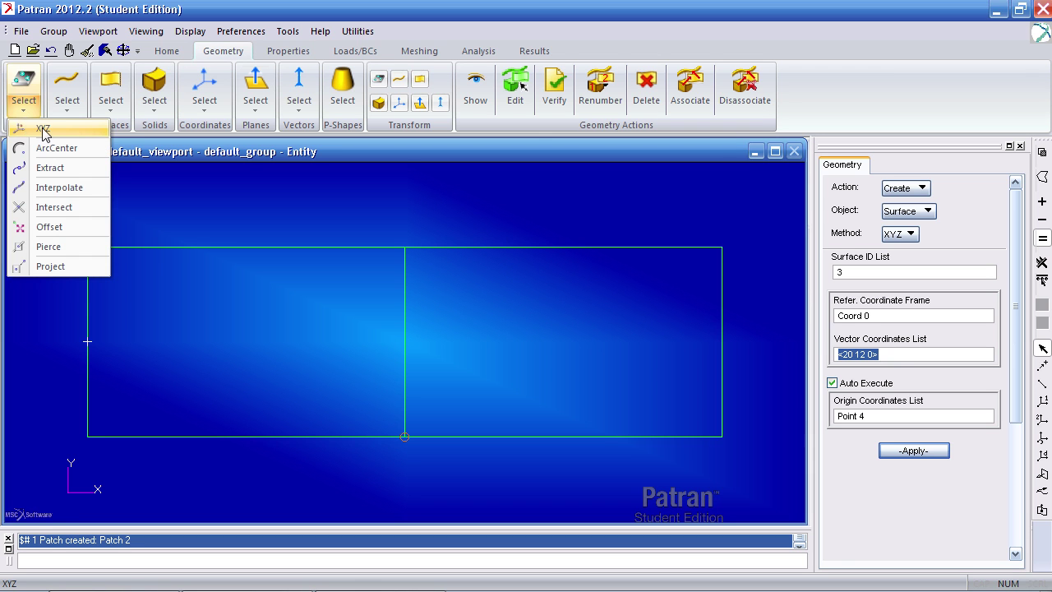
click(43, 132)
text([10 6 0)
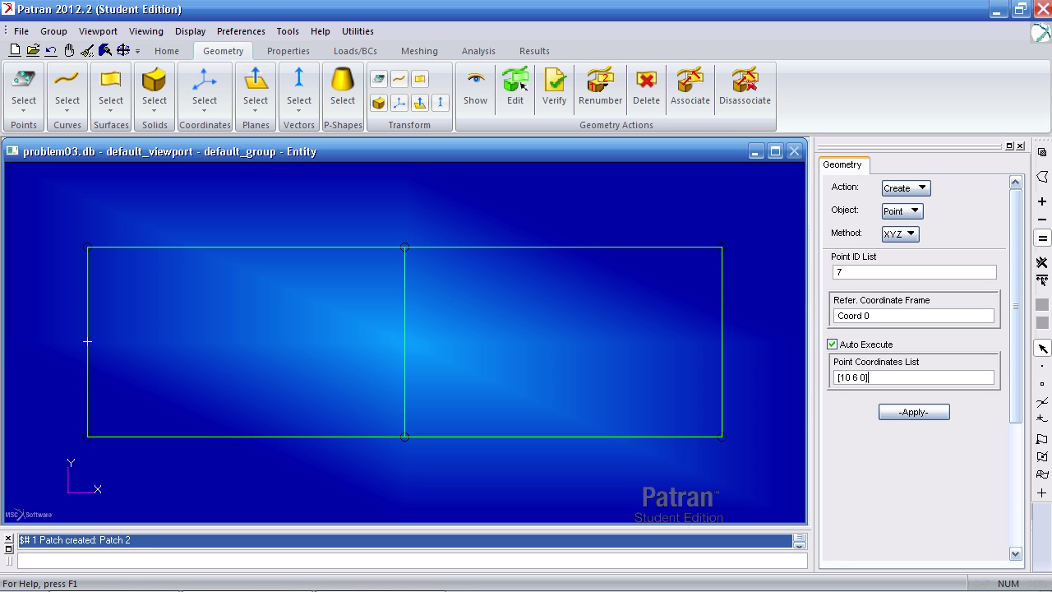
text(][10 5.5)
text(-5.5)
text( 0][10 -6 0])
click(935, 418)
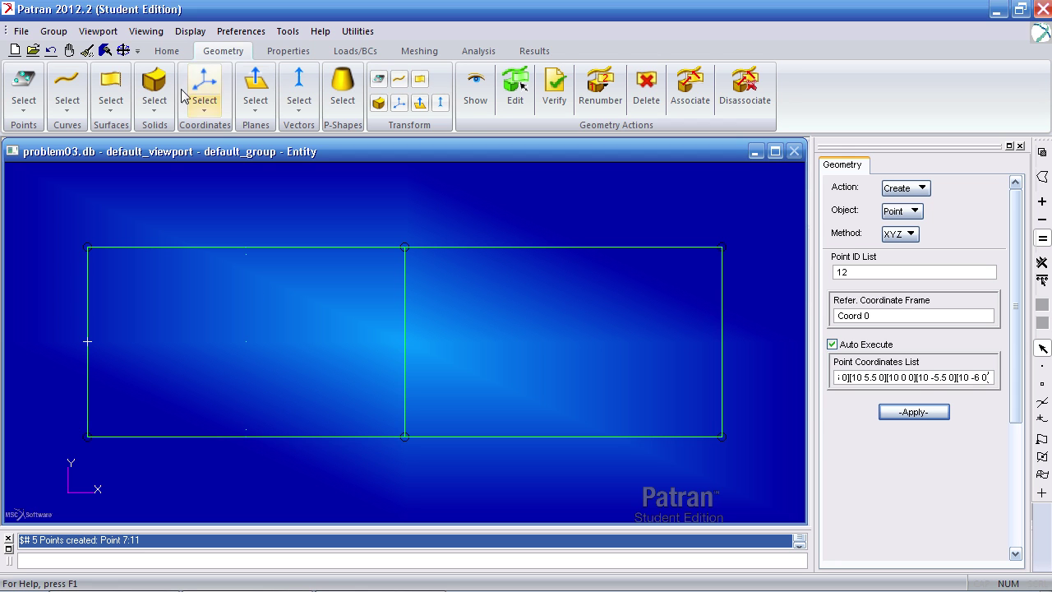
click(168, 51)
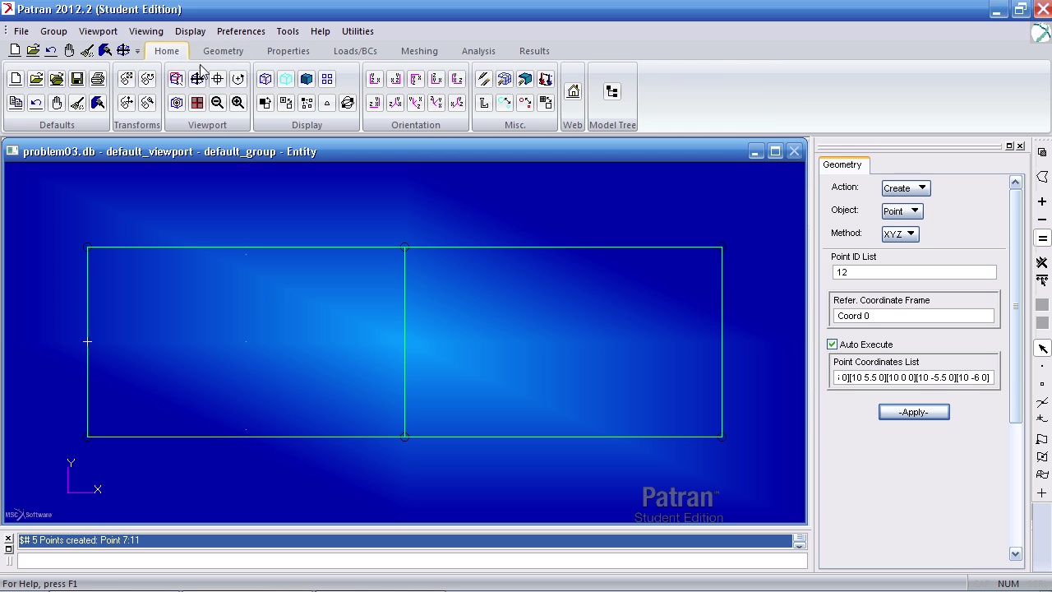
click(503, 106)
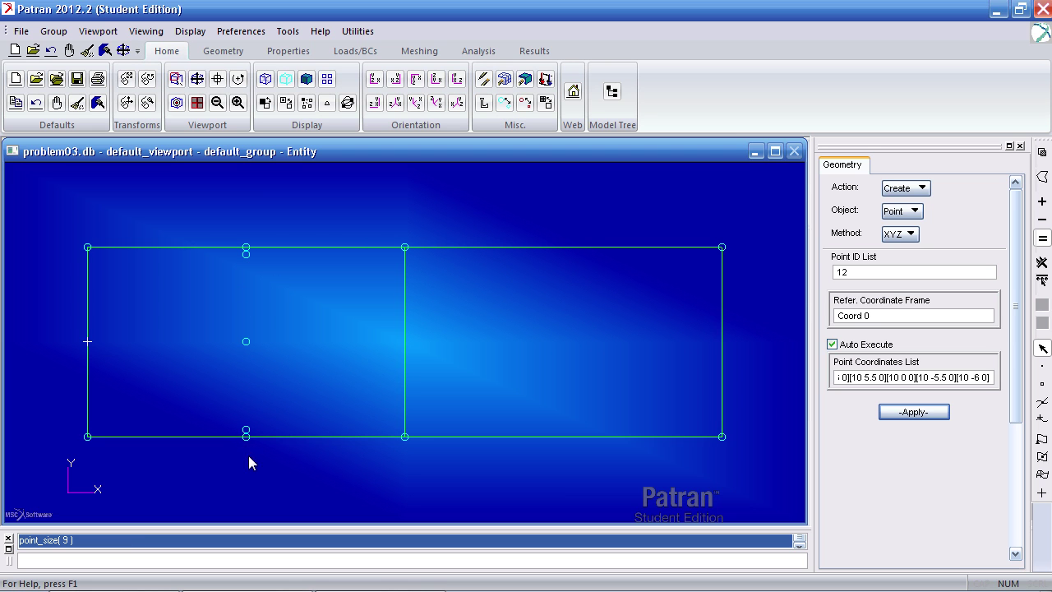
Create a linear elastic isotropic material named material with elastic modulus 3e7 and Poisson ratio .318
click(291, 52)
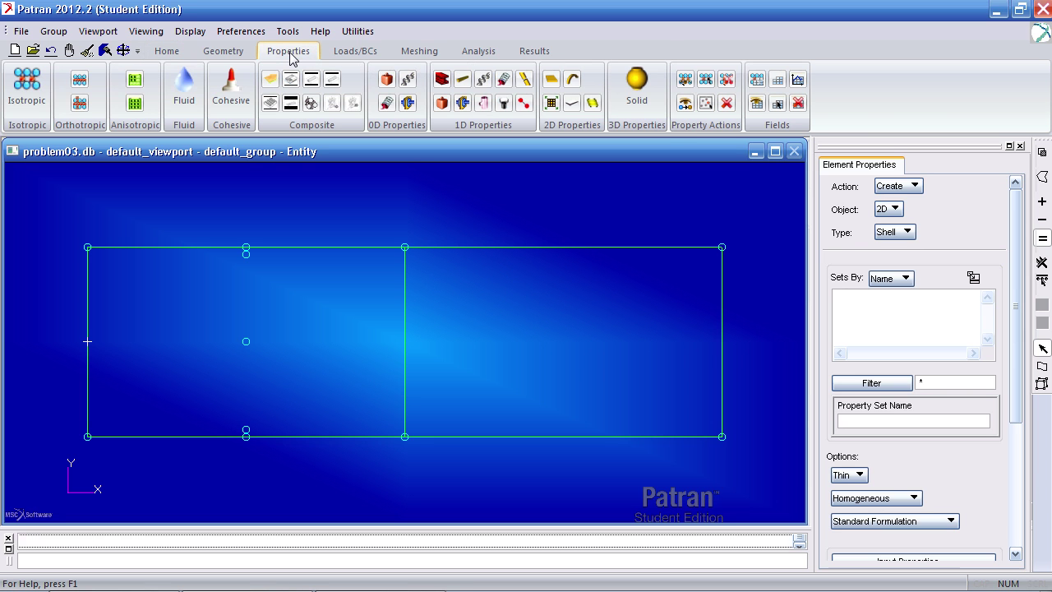
click(27, 90)
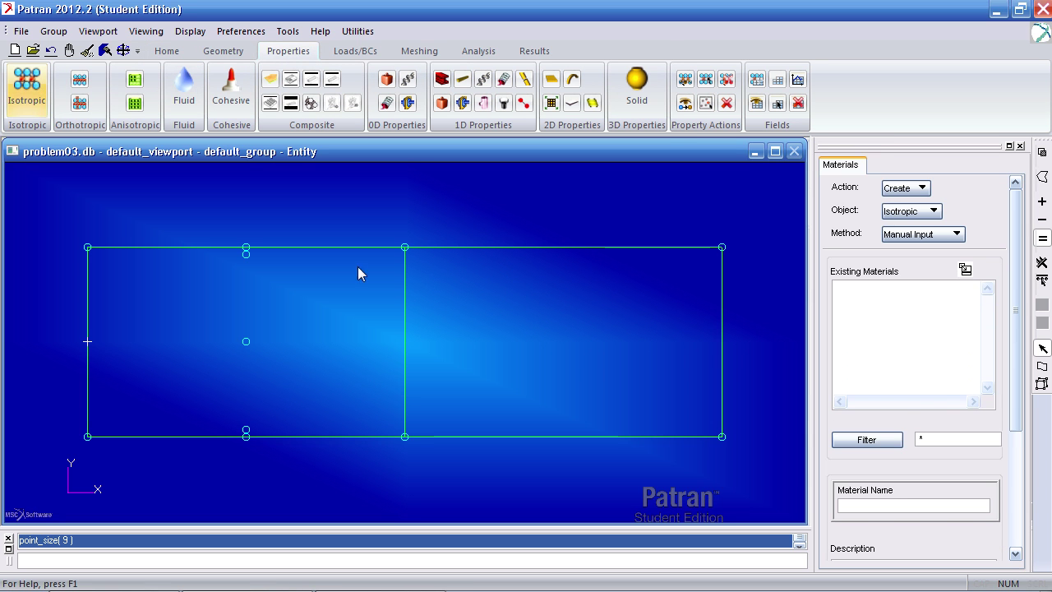
drag(1017, 371, 998, 508)
click(871, 324)
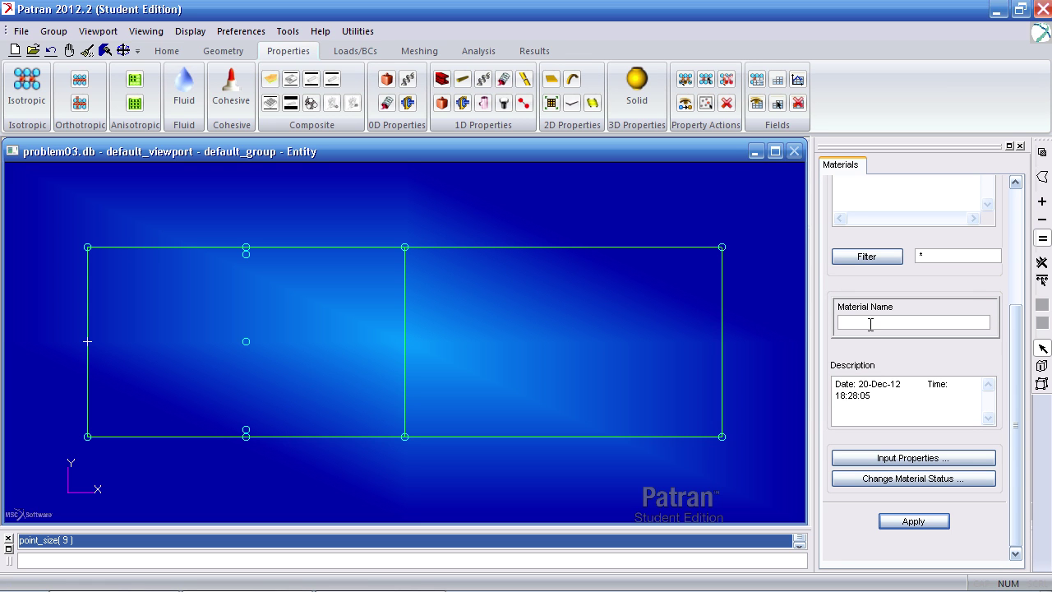
text(material)
click(913, 458)
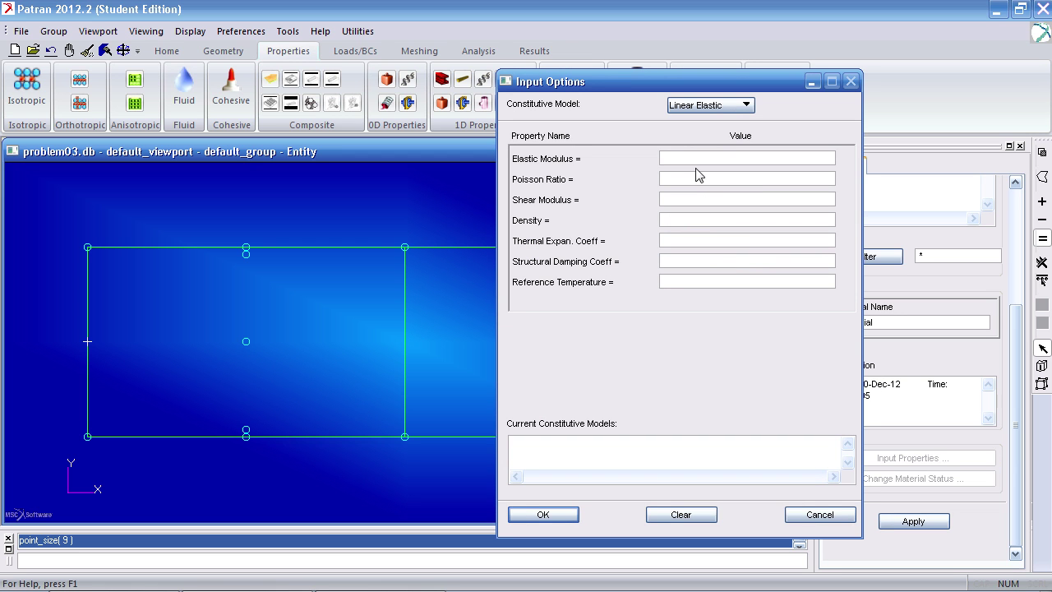
text(3e7)
click(691, 179)
text(.318)
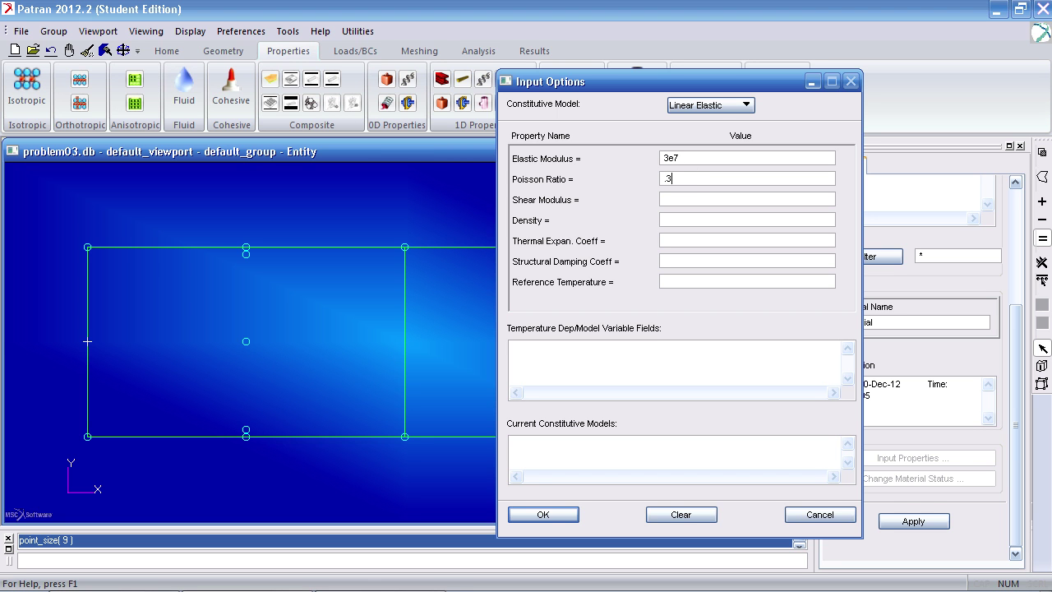
click(561, 519)
click(909, 530)
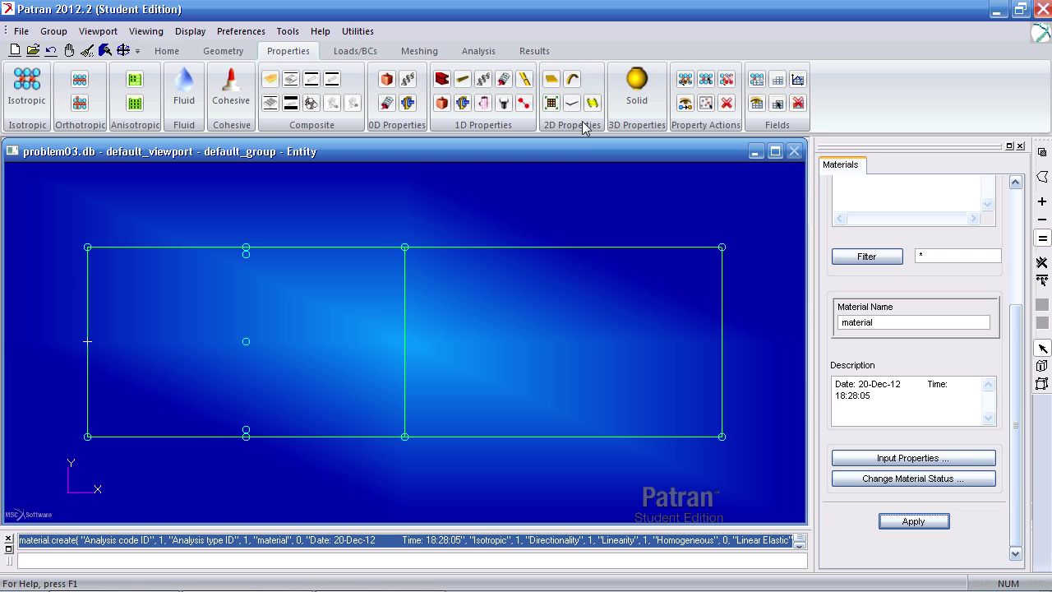
Define a 2D shell property set named property, using the existing material and a thickness of 1.535
click(552, 79)
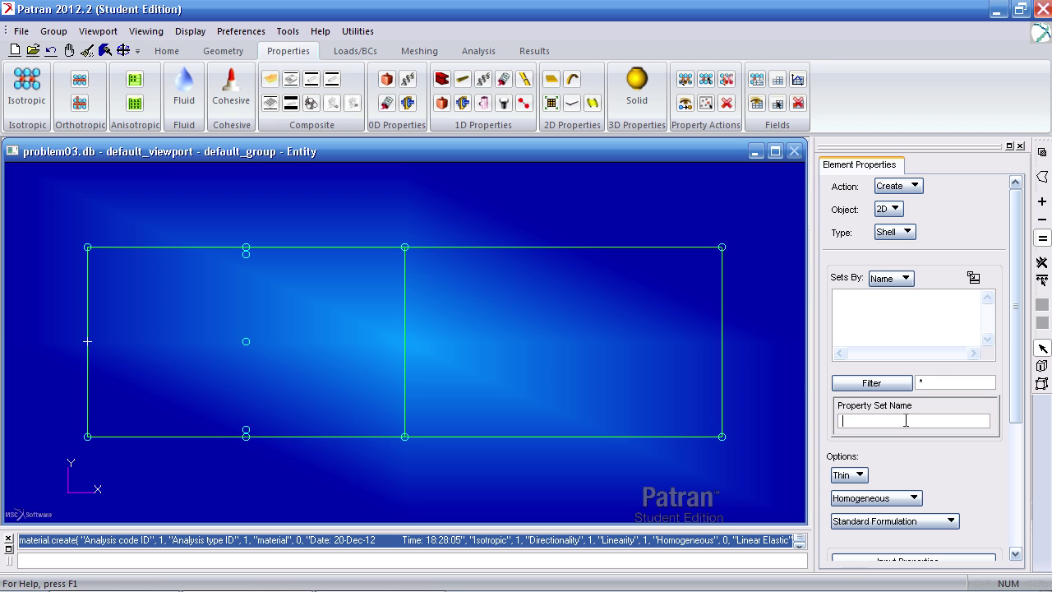
text(property)
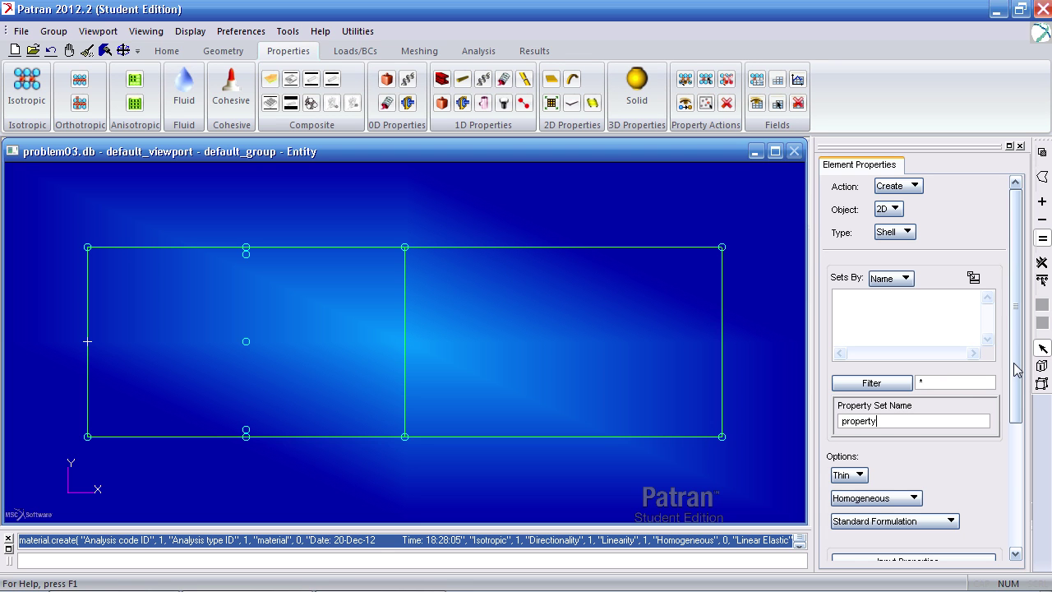
scroll(998, 382, down, 5)
click(924, 408)
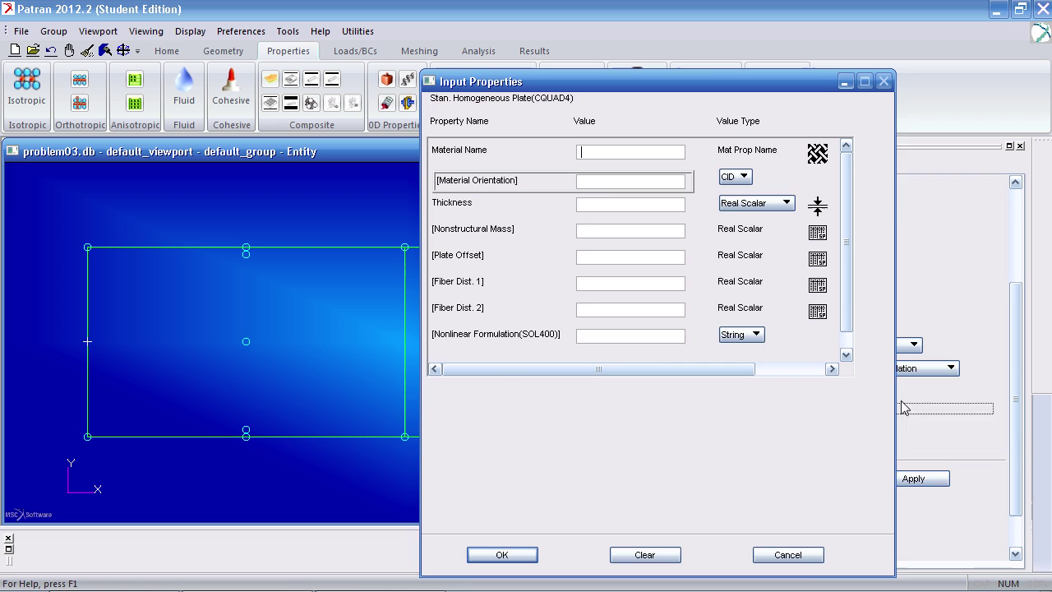
click(817, 155)
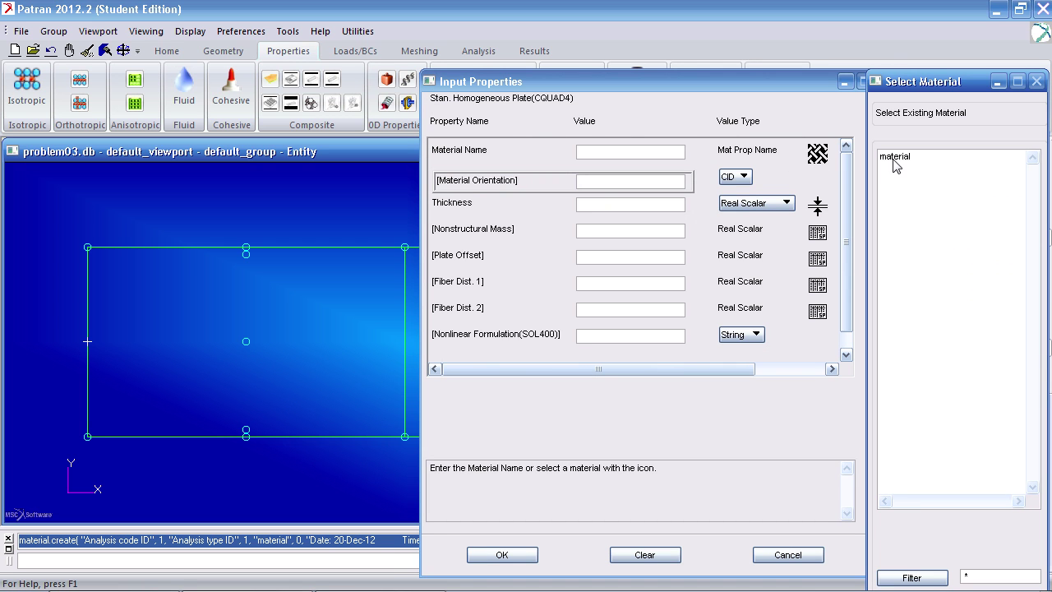
click(896, 158)
click(647, 204)
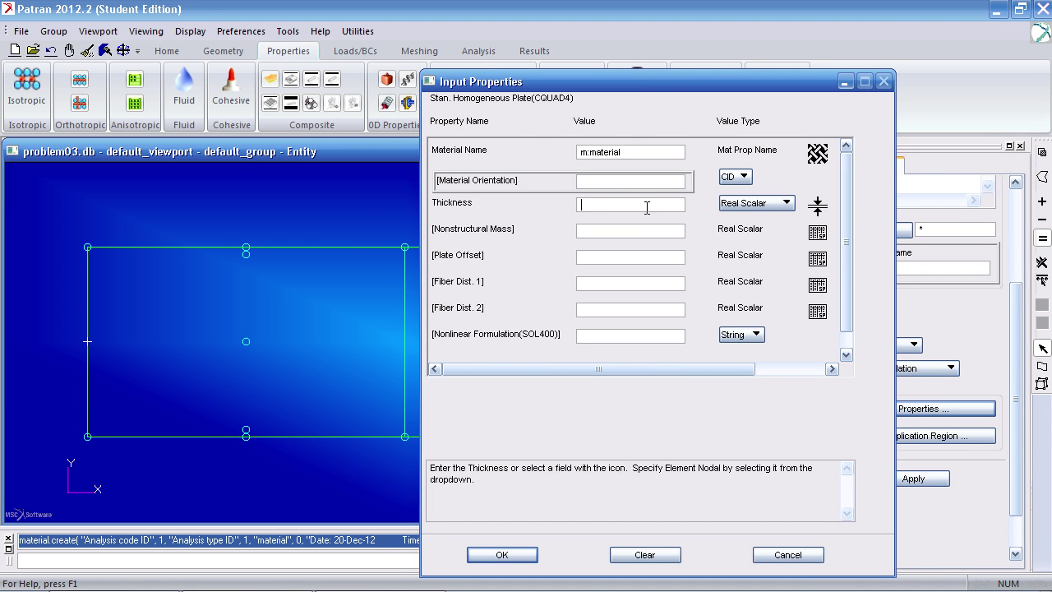
text(1.535)
click(497, 554)
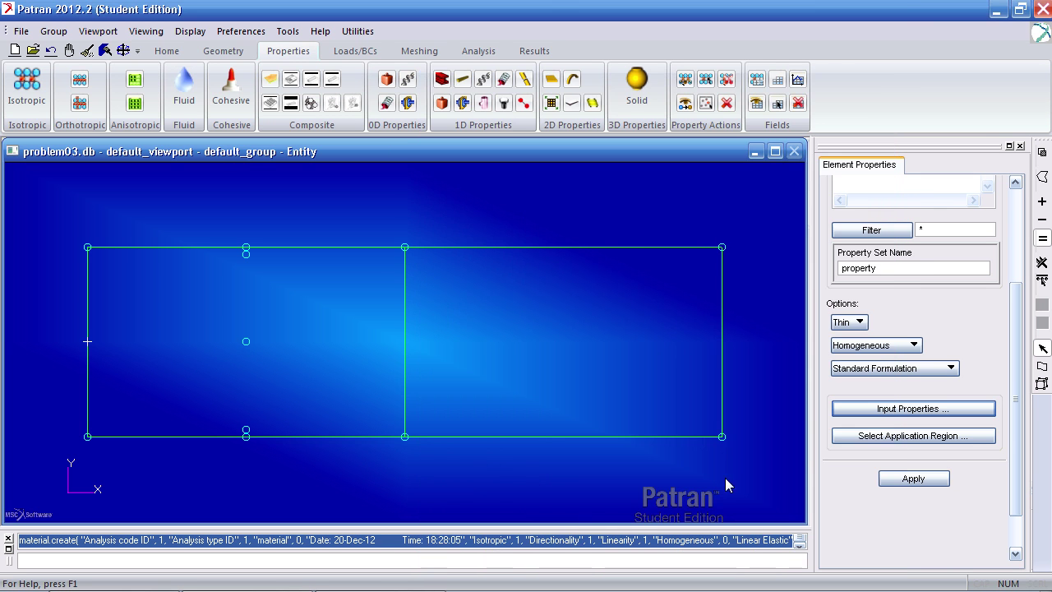
Add both beam surfaces to the shell property's application region
click(883, 438)
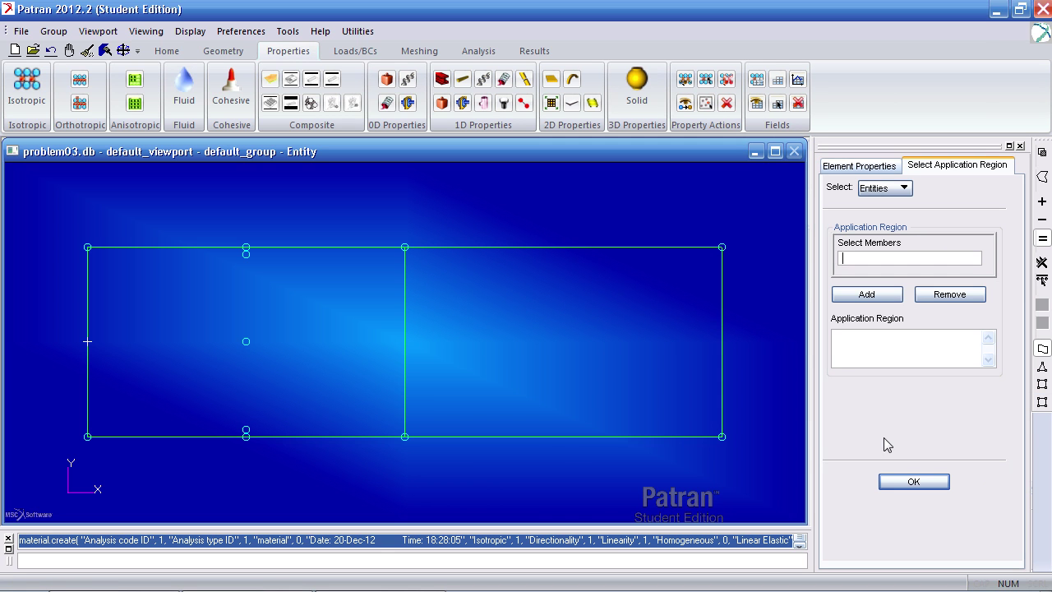
click(362, 337)
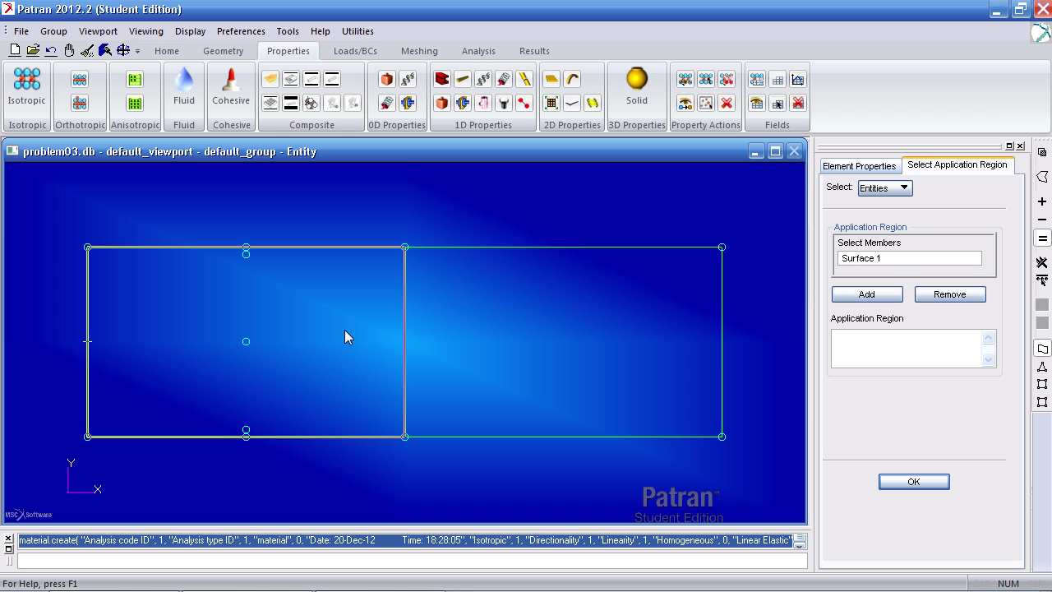
click(491, 335)
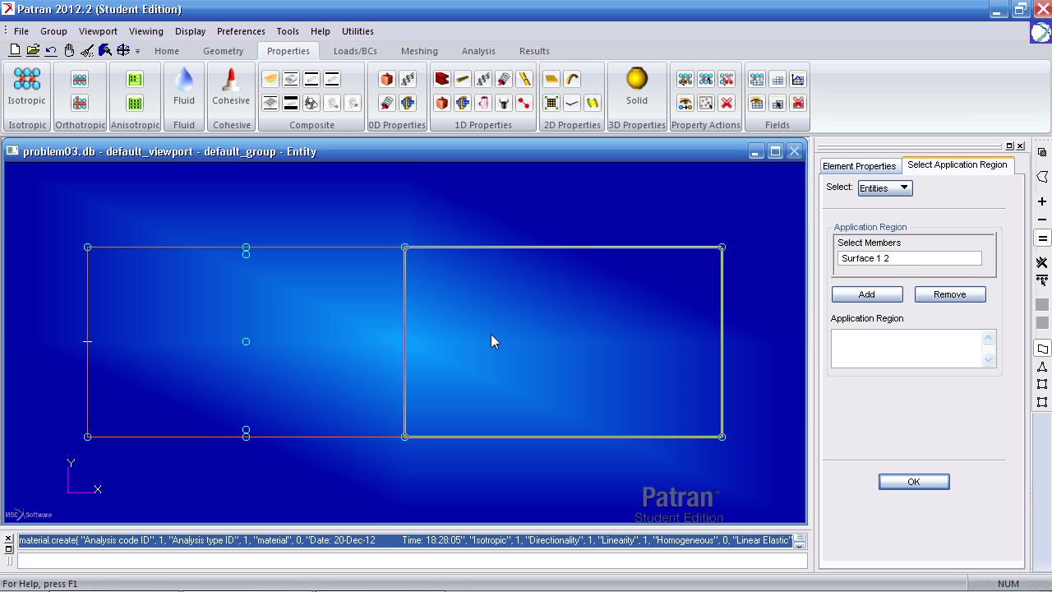
click(904, 258)
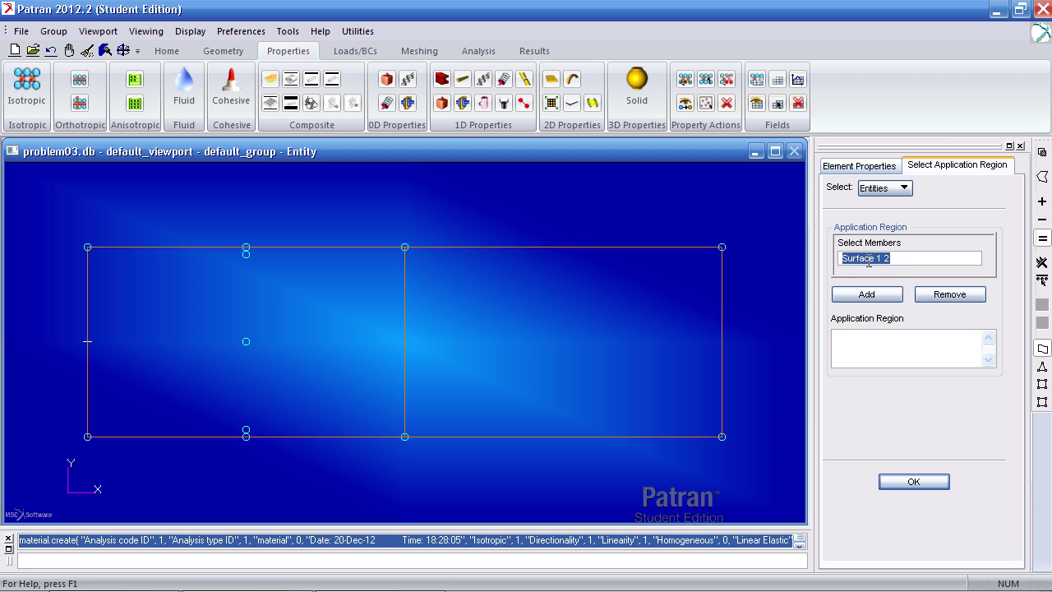
click(868, 294)
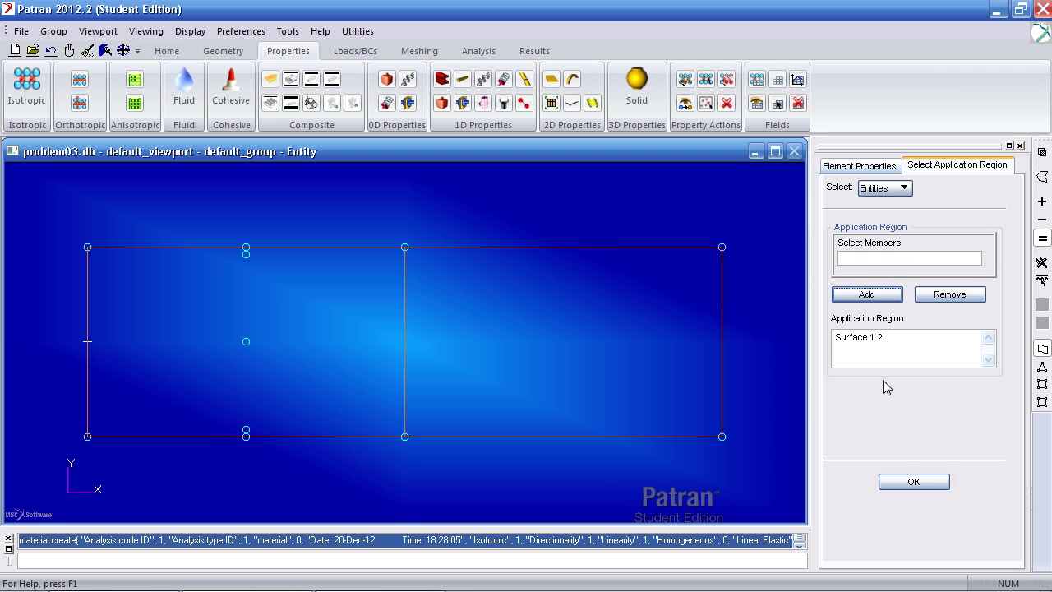
Confirm the application region and create the shell property set on the beam surfaces
click(913, 481)
click(917, 483)
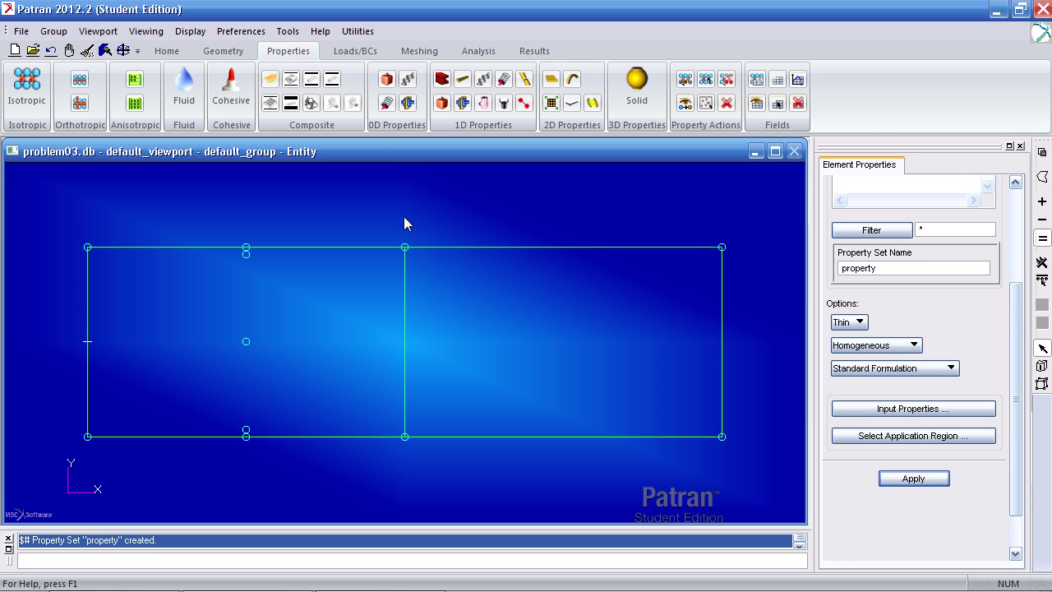
Define a nodal displacement constraint set named Rx with the X translation fixed at 0
click(362, 53)
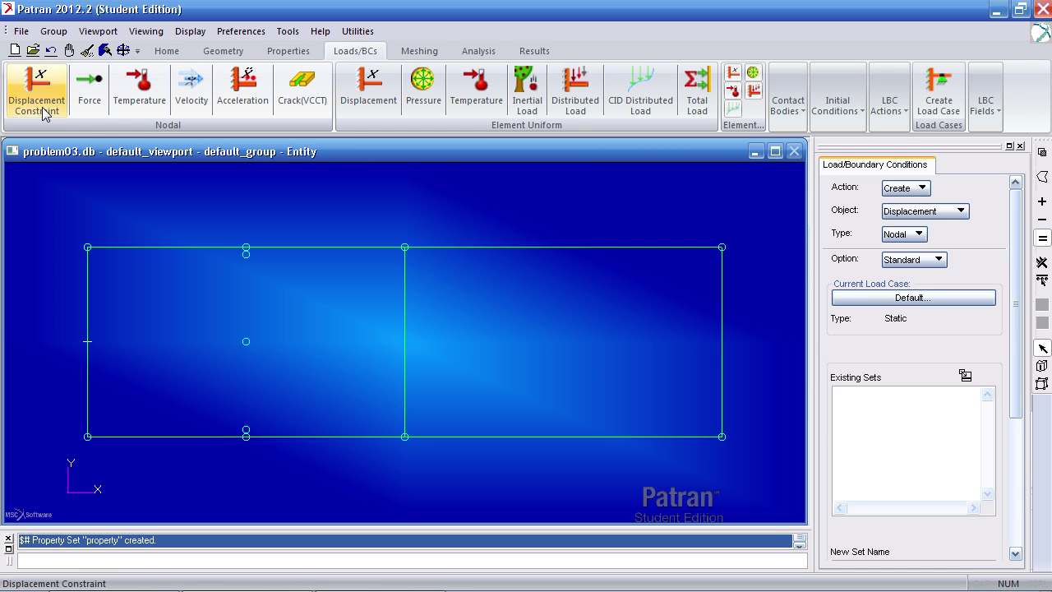
scroll(915, 343, down, 5)
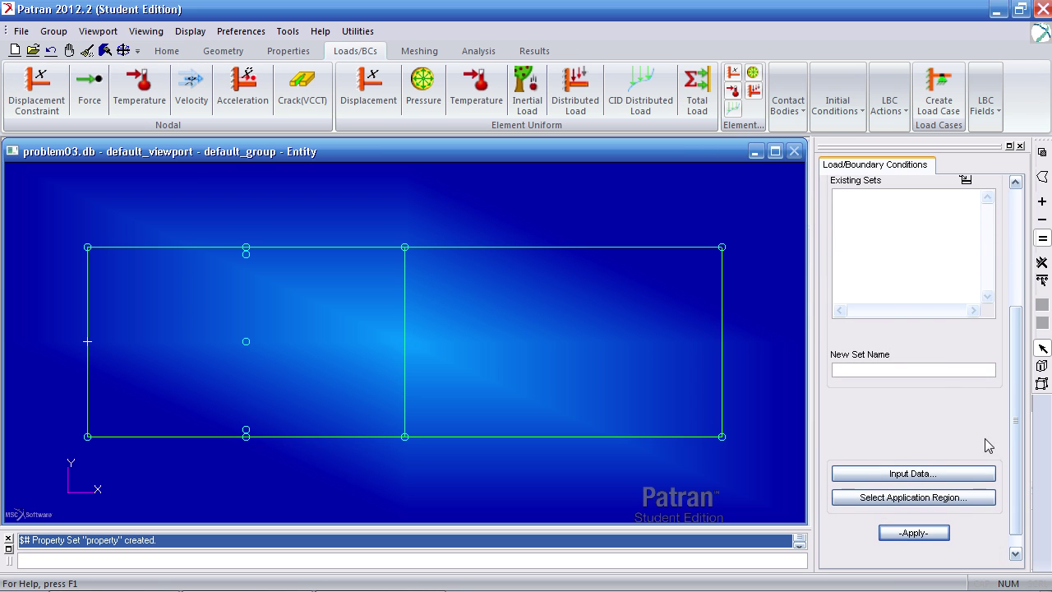
text(Rx)
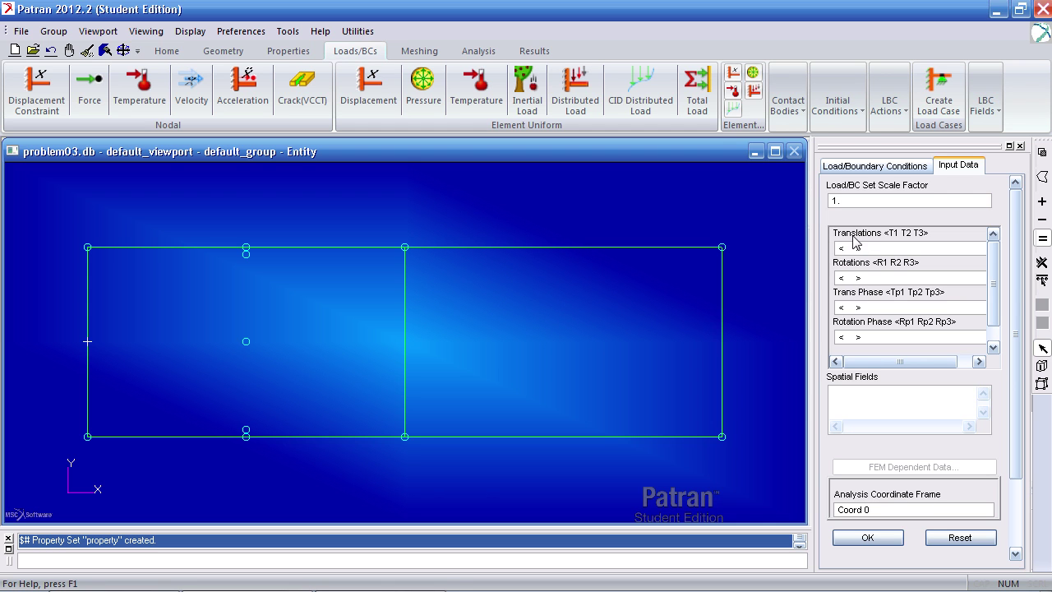
click(857, 248)
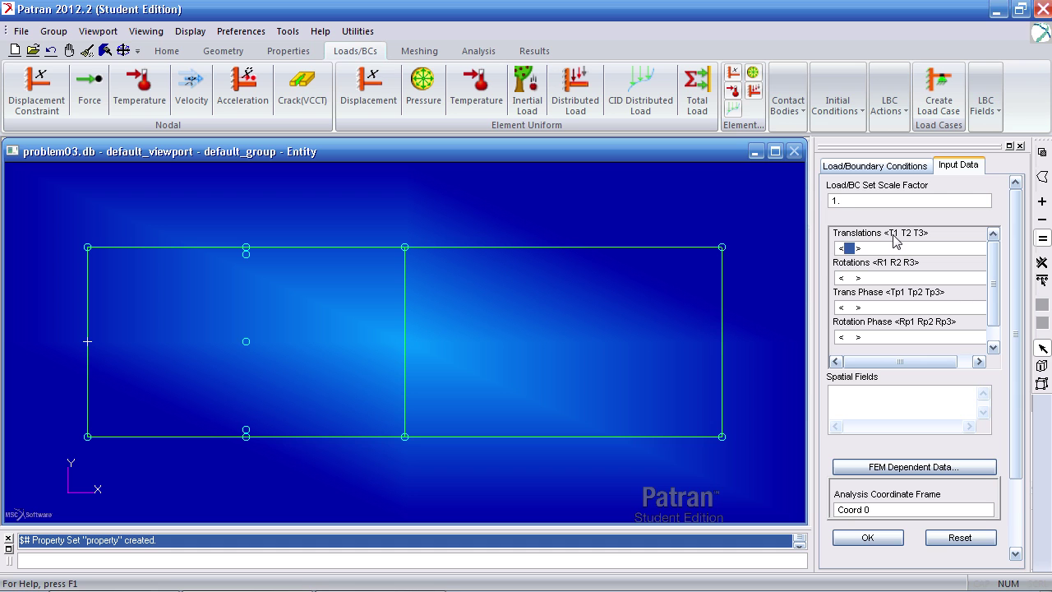
click(848, 249)
text(0,,)
click(859, 537)
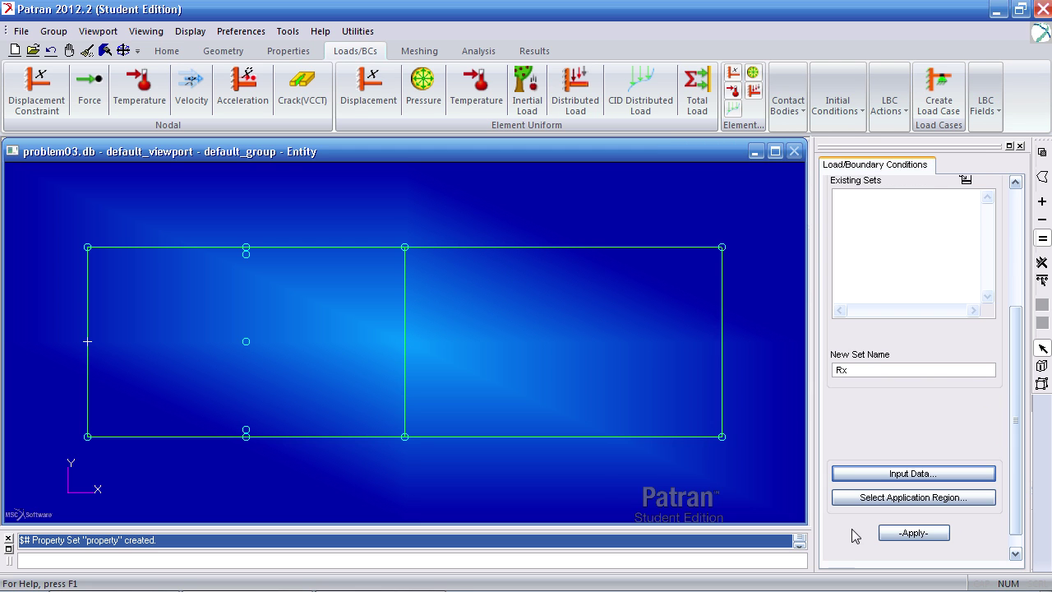
Apply the Rx constraint to the vertical midspan edge shared by the two surfaces, Surface 1.3
click(910, 498)
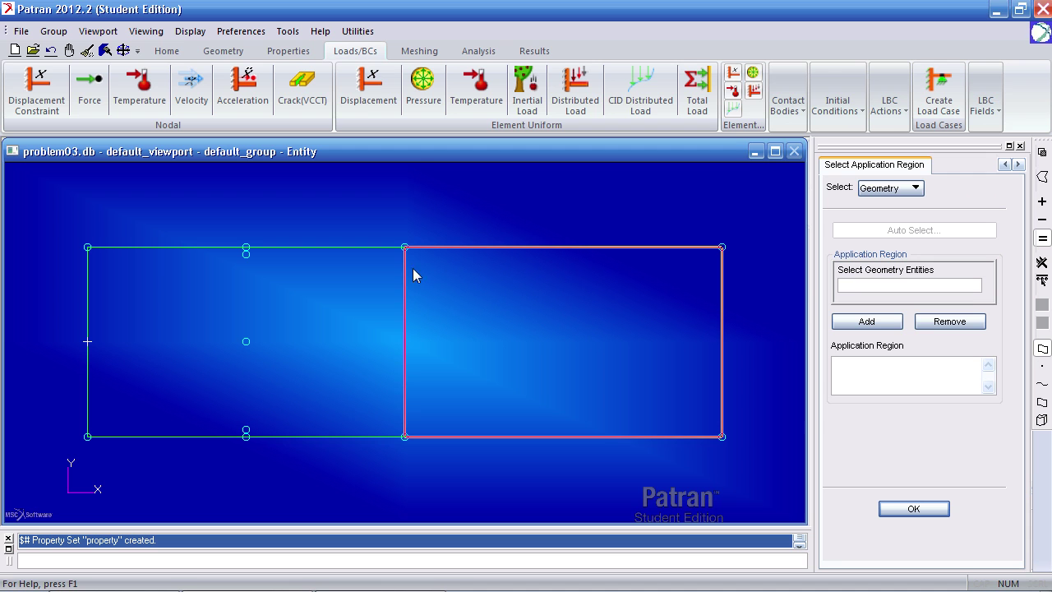
click(1040, 386)
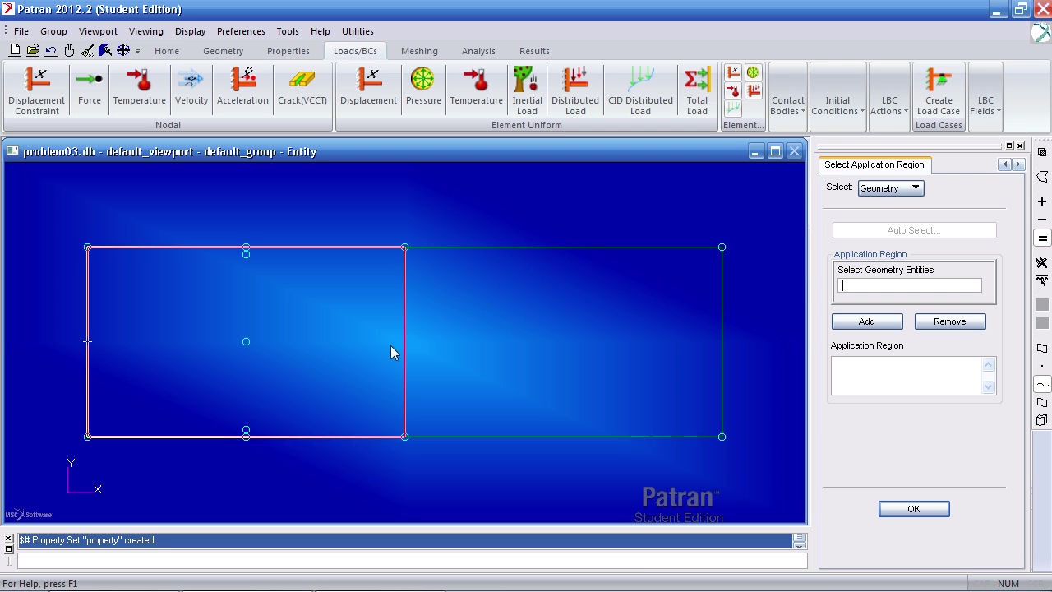
mouse_move(402, 343)
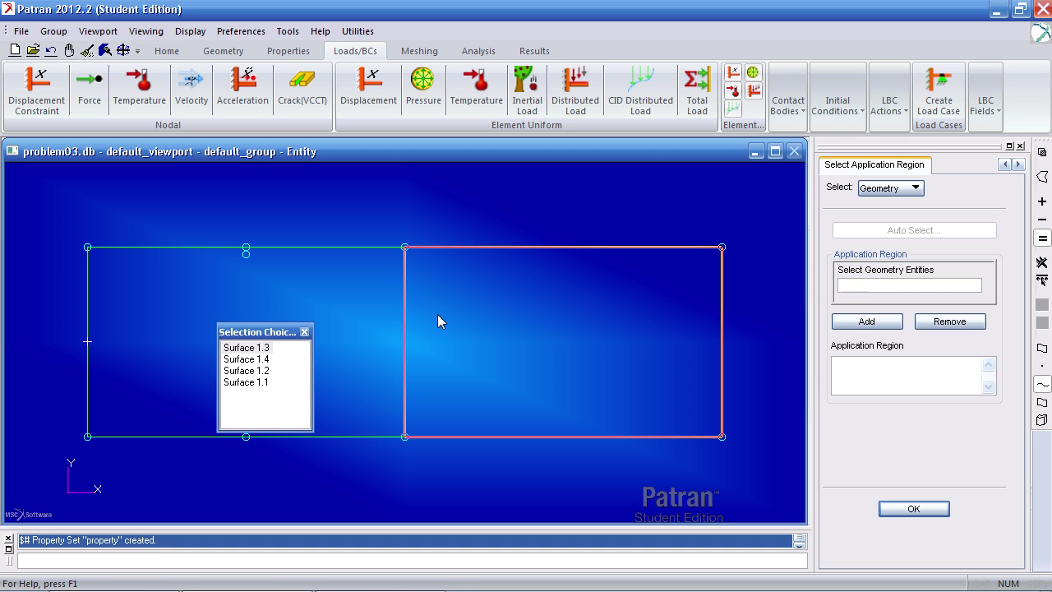
click(403, 313)
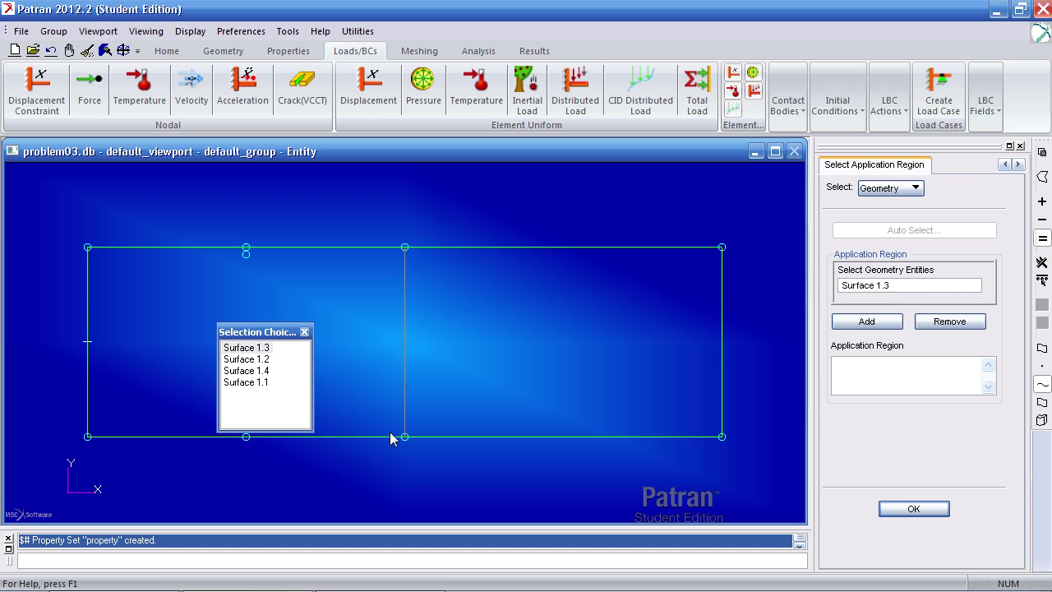
drag(902, 285, 846, 278)
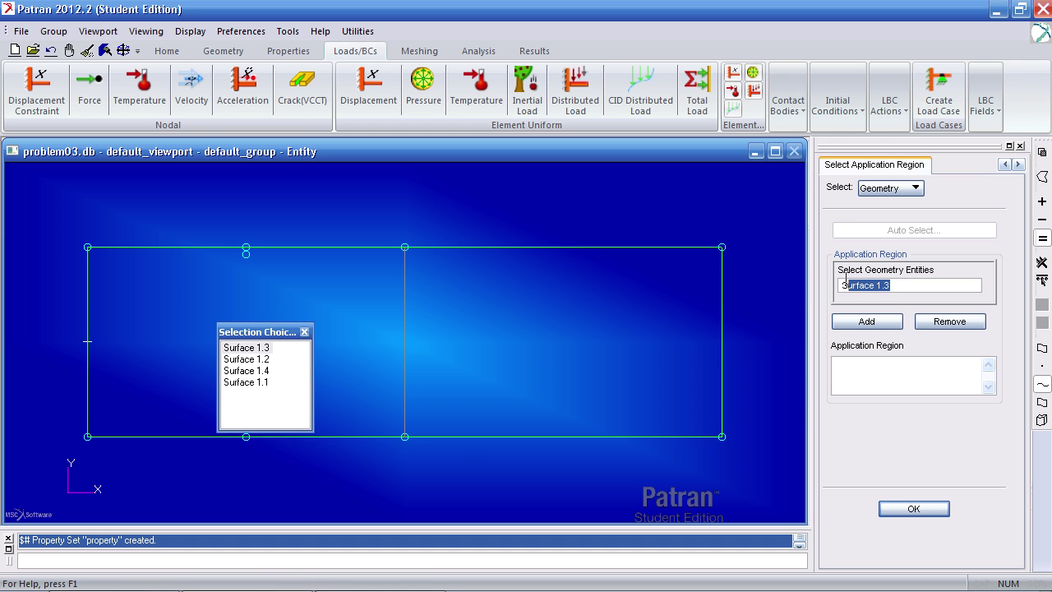
click(875, 328)
click(908, 509)
click(913, 532)
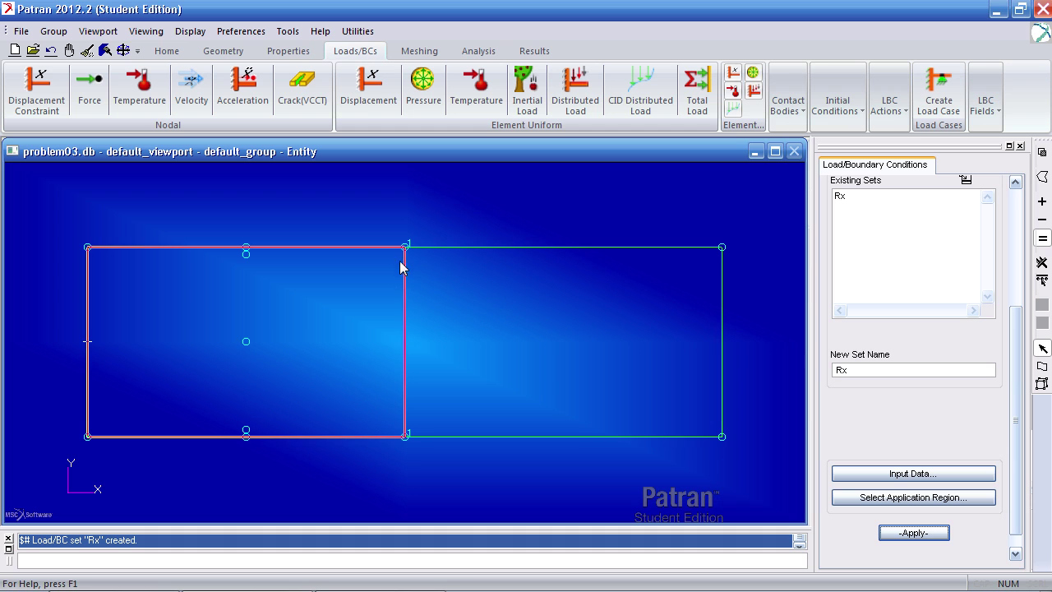
Define a second displacement constraint set named Ry with only the Y translation fixed at 0
click(853, 371)
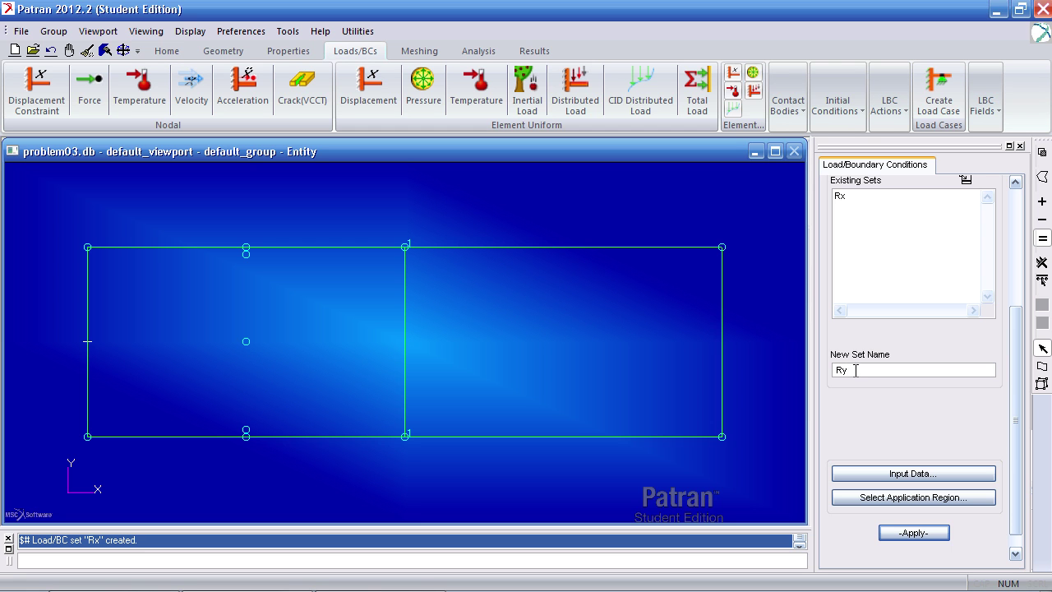
click(900, 474)
click(847, 248)
text(0,, >)
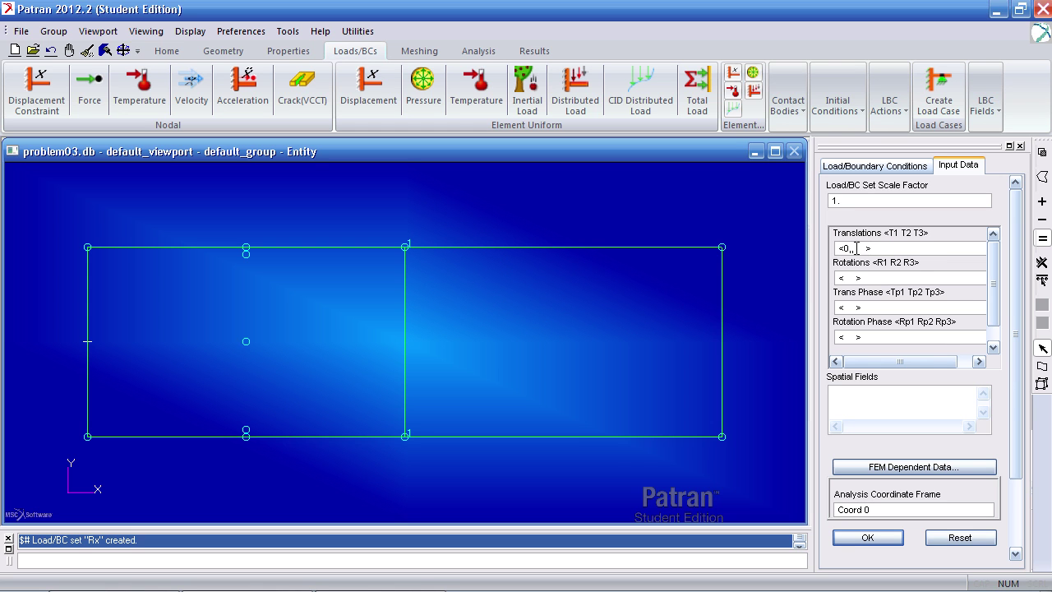
key(BackSpace)
click(847, 249)
text(0)
click(873, 539)
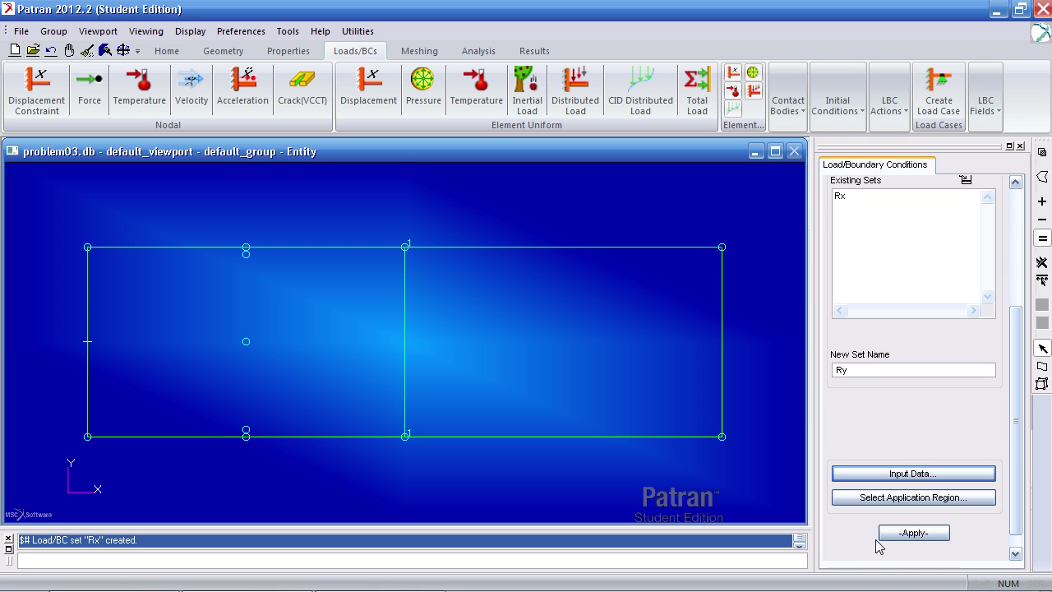
Apply the Ry constraint to the beam's two lower corner vertices, Surface 2.3.1 and Surface 1.1.1
click(919, 498)
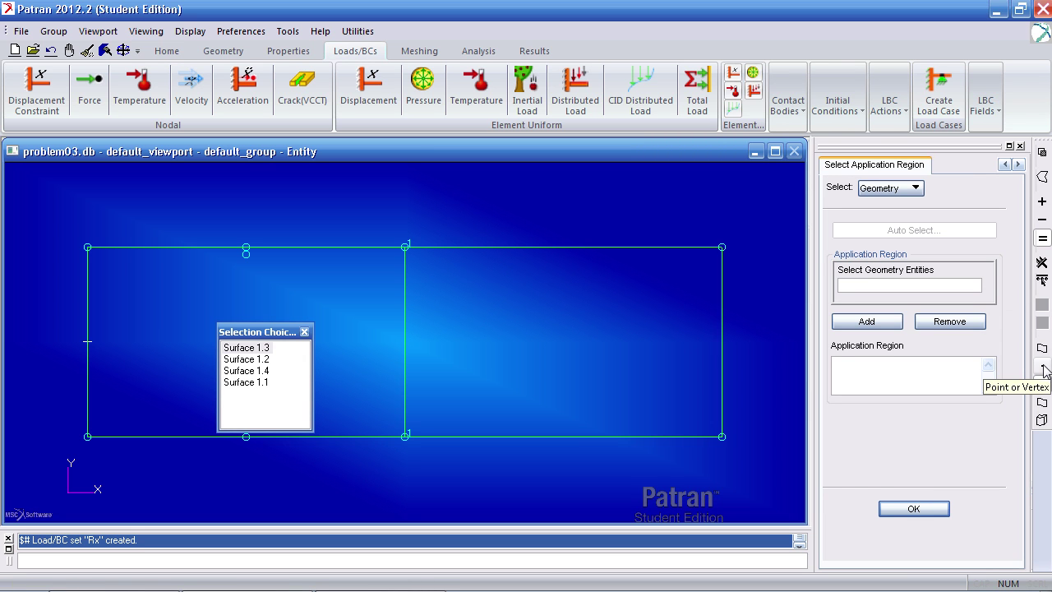
click(1043, 371)
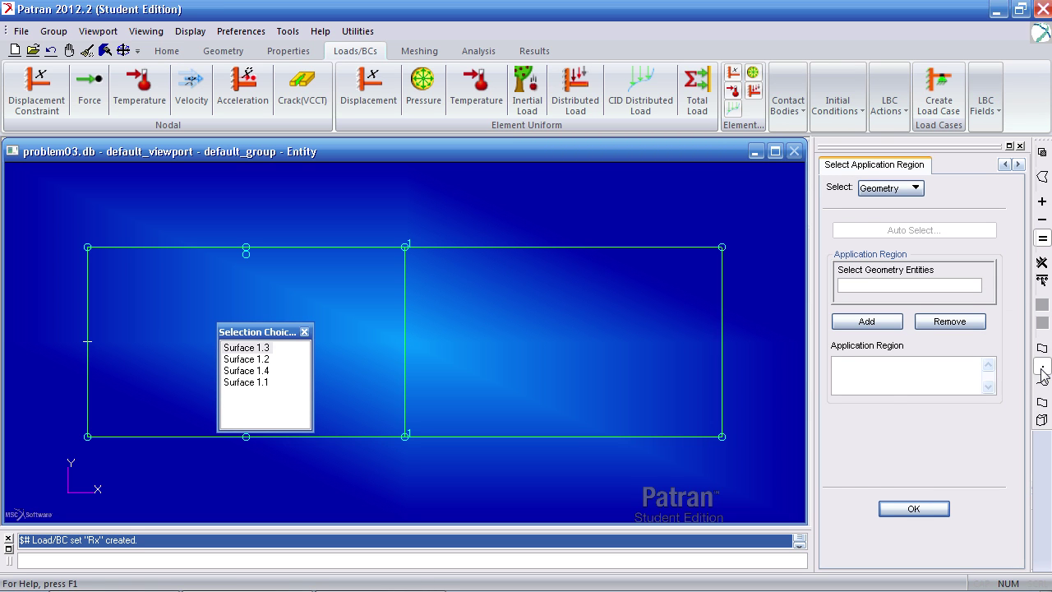
click(721, 437)
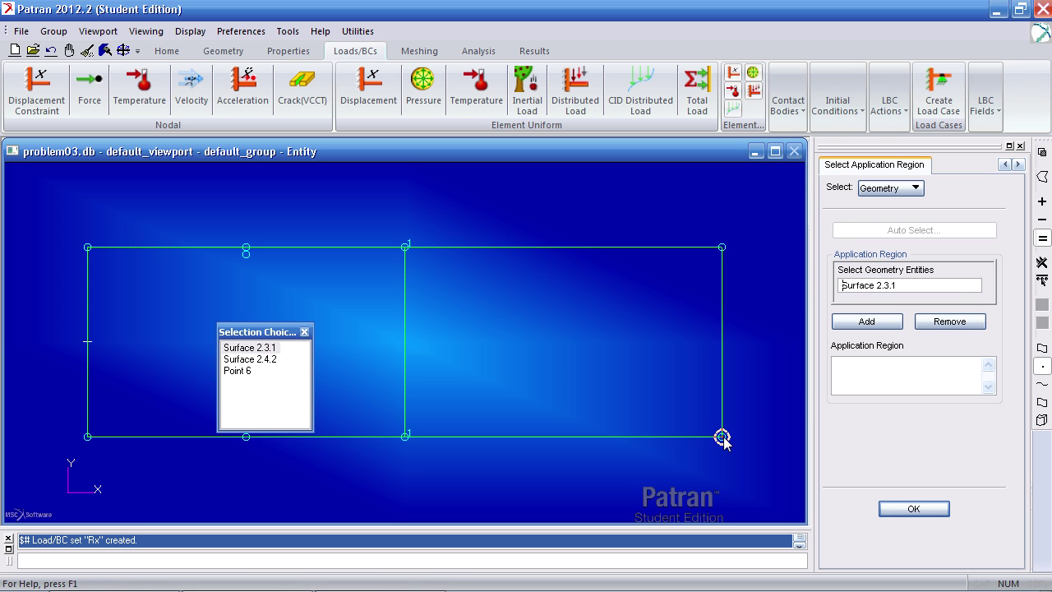
click(896, 285)
click(880, 323)
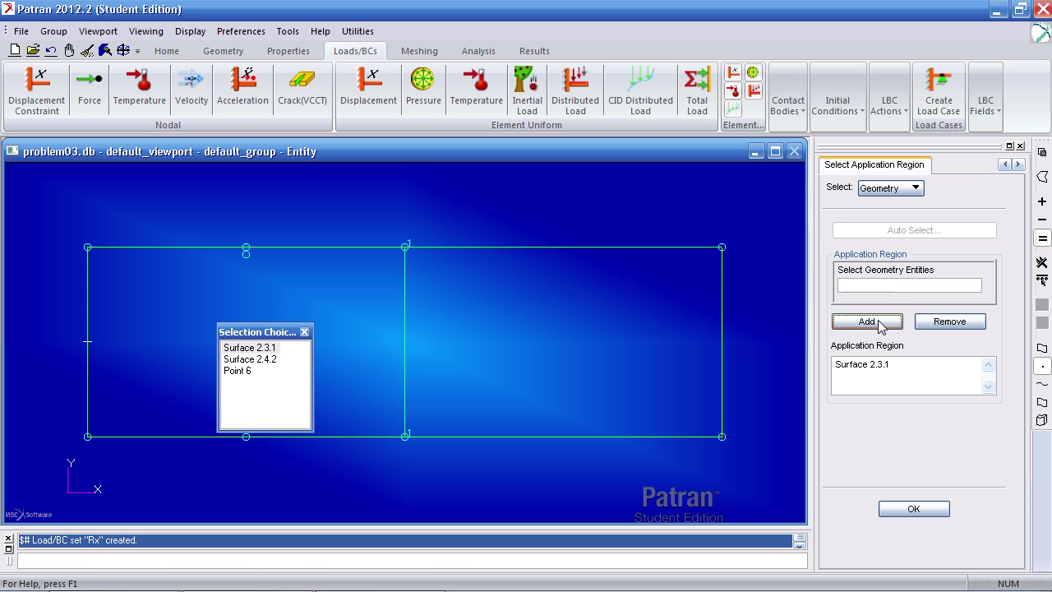
click(87, 437)
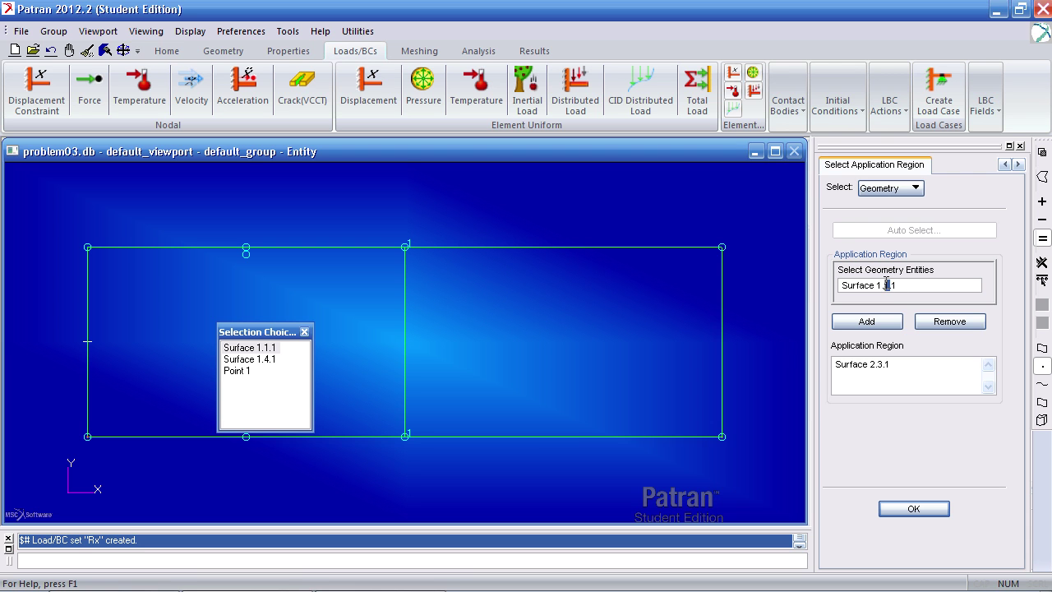
click(869, 326)
click(870, 325)
click(916, 510)
click(922, 533)
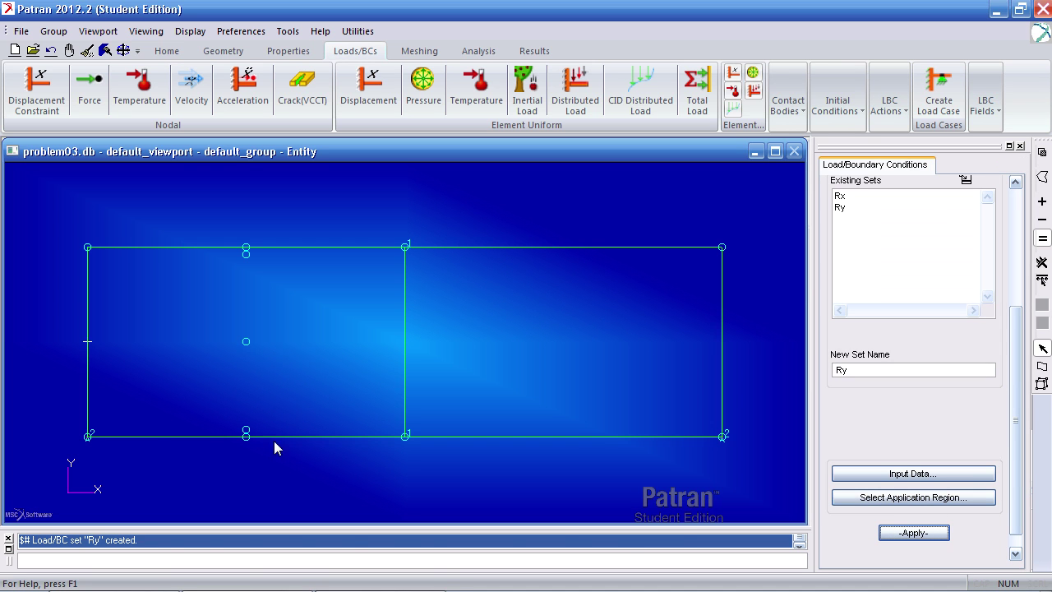
Define a third displacement constraint set named Rz with only the Z translation fixed at 0
click(88, 437)
click(879, 374)
click(900, 472)
click(852, 249)
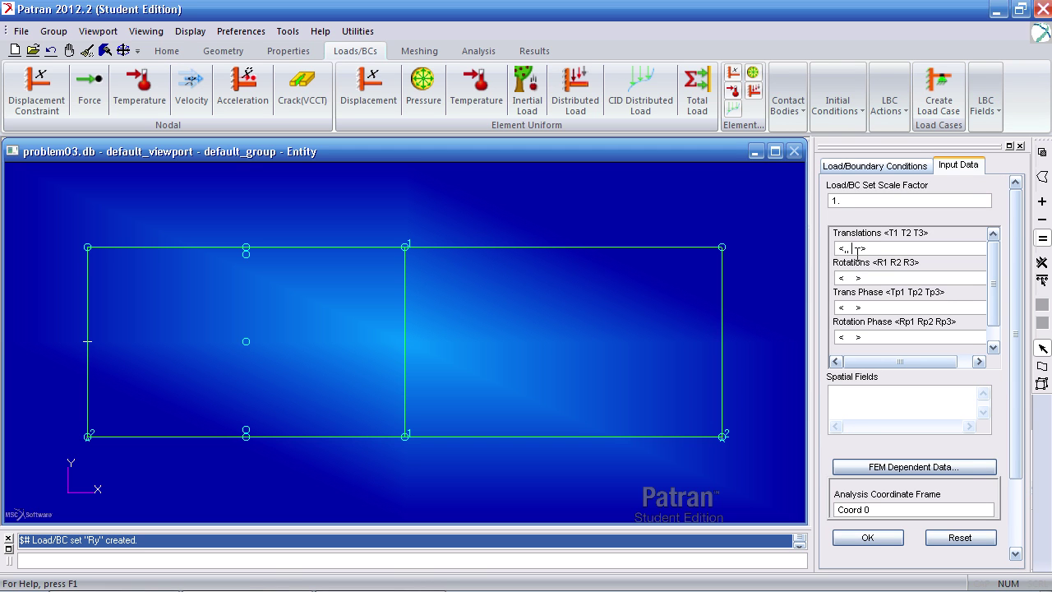
click(868, 537)
Apply the Rz constraint to both beam surfaces, Surface 1 and 2
click(910, 506)
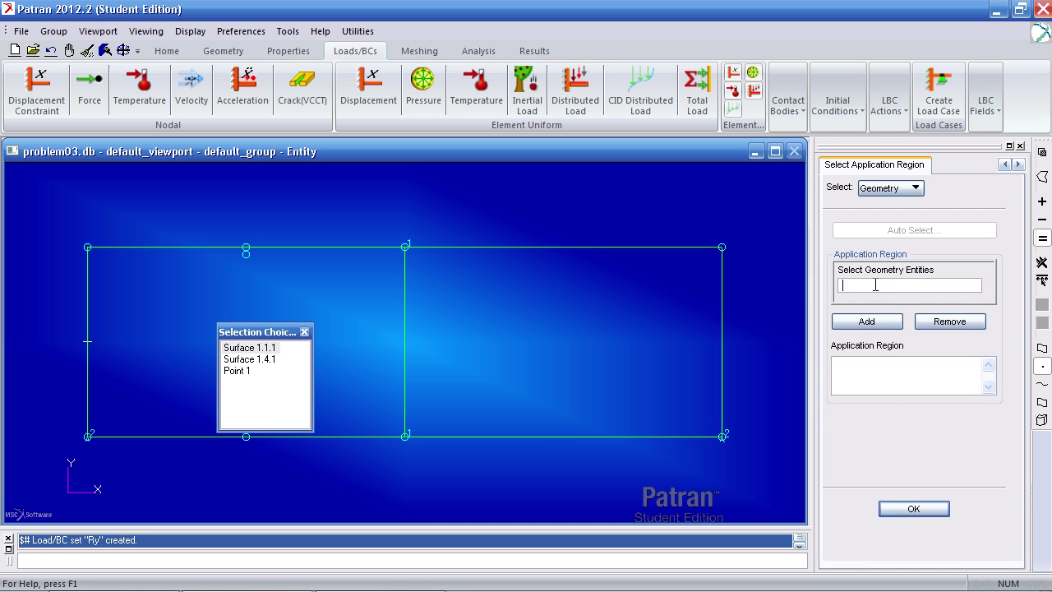
click(1042, 406)
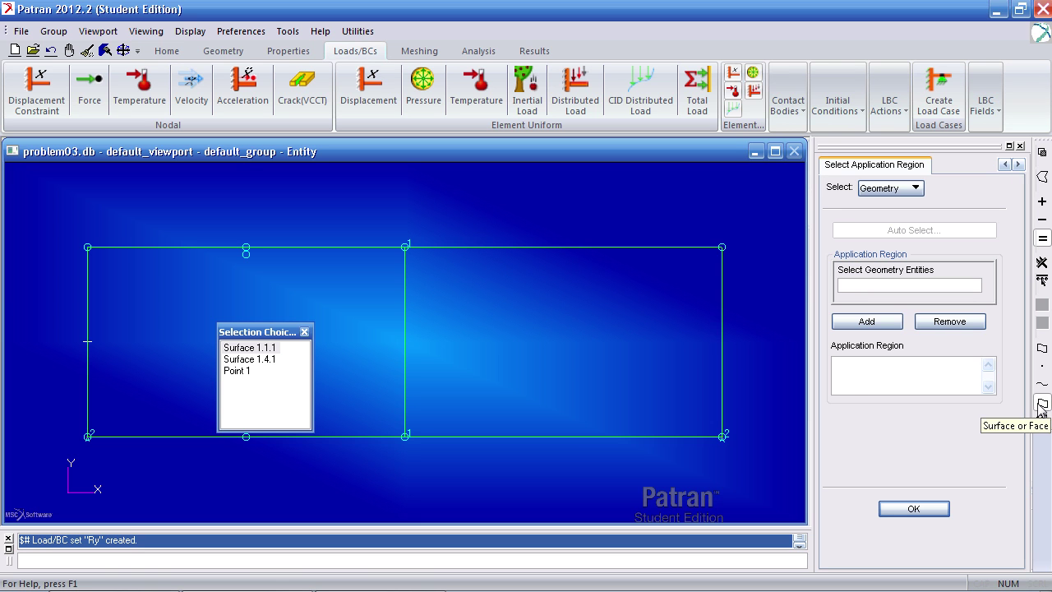
click(385, 315)
click(503, 329)
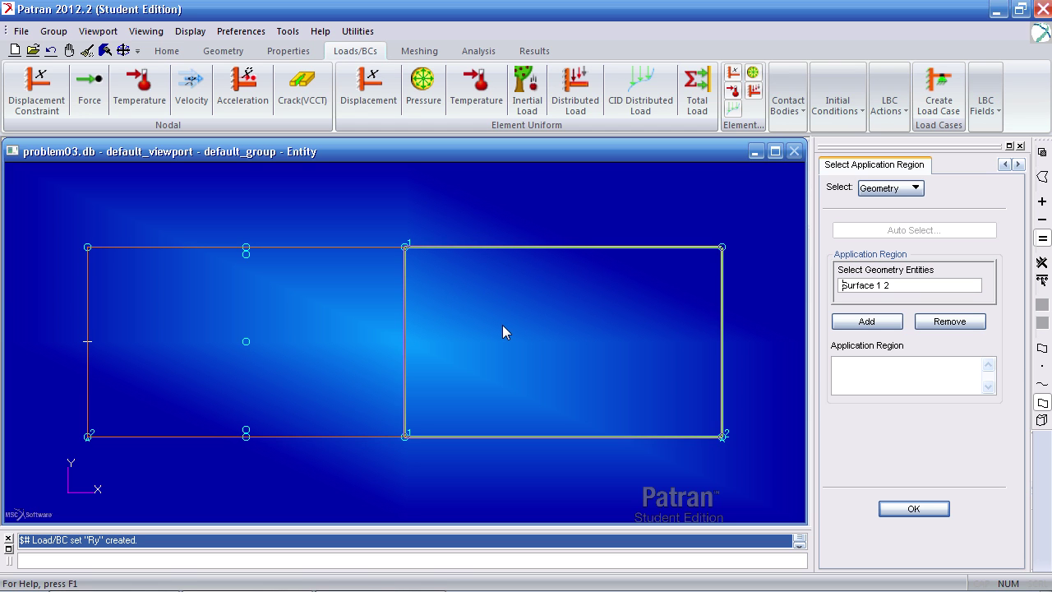
click(865, 323)
click(914, 509)
click(913, 533)
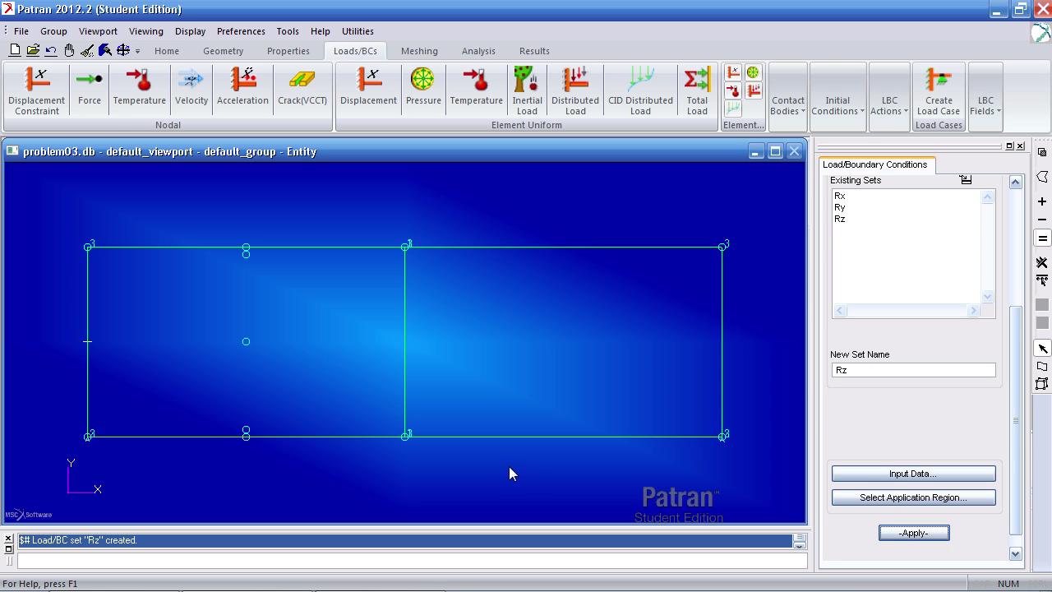
Define a nodal force set named F with a downward Y force of 18440
click(94, 112)
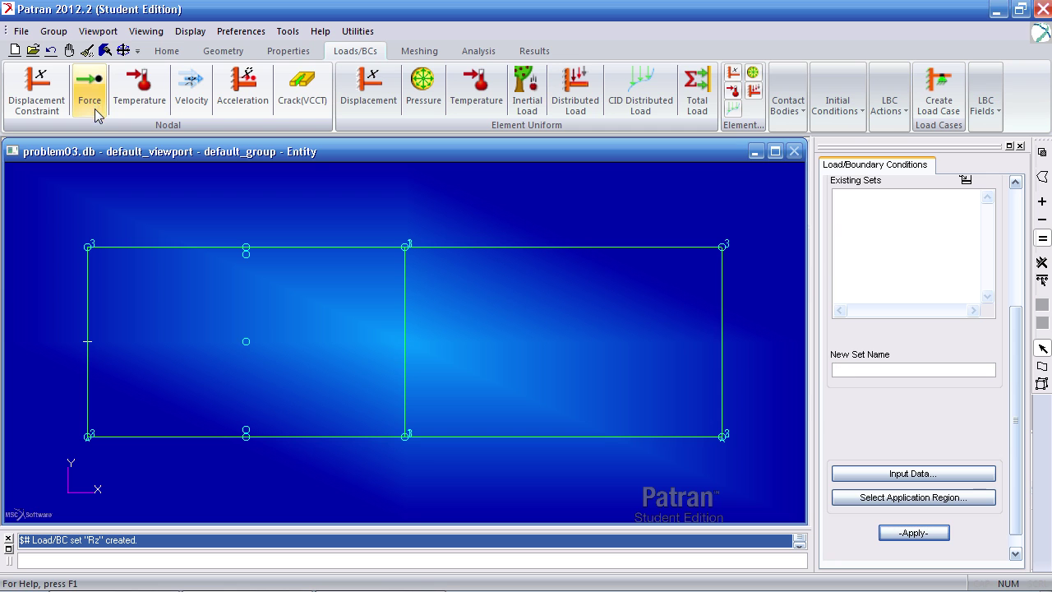
click(877, 367)
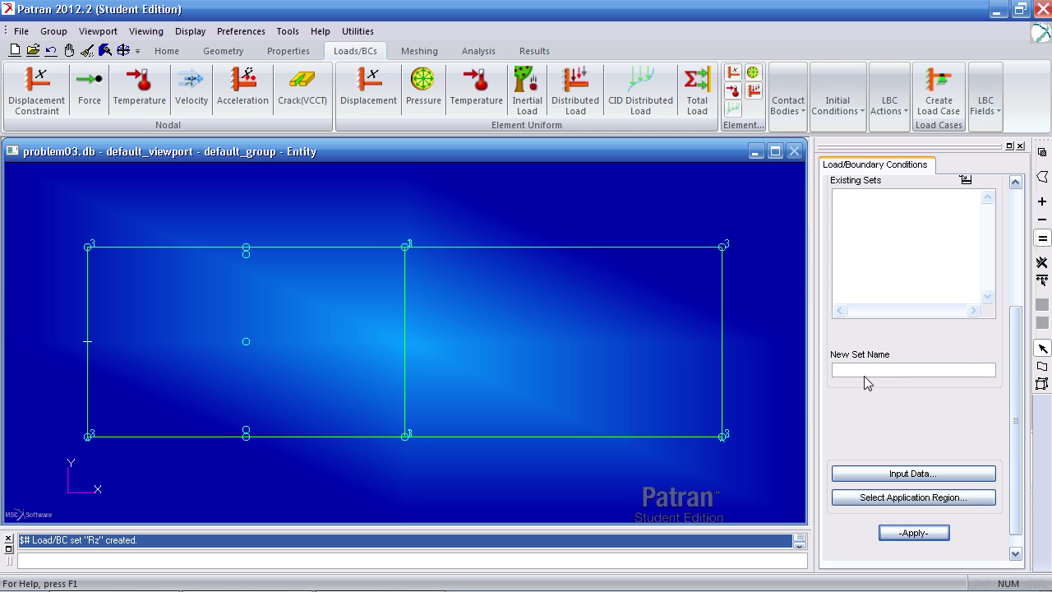
click(921, 474)
double_click(855, 247)
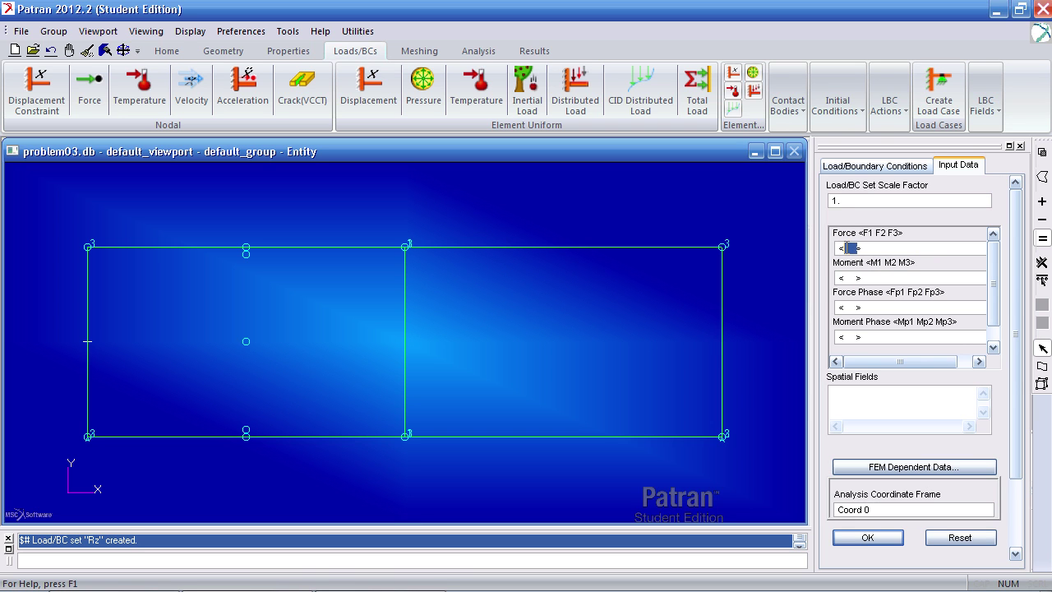
key(Delete)
click(871, 538)
Apply force F to the upper midspan vertex, Surface 1.2.2
click(919, 501)
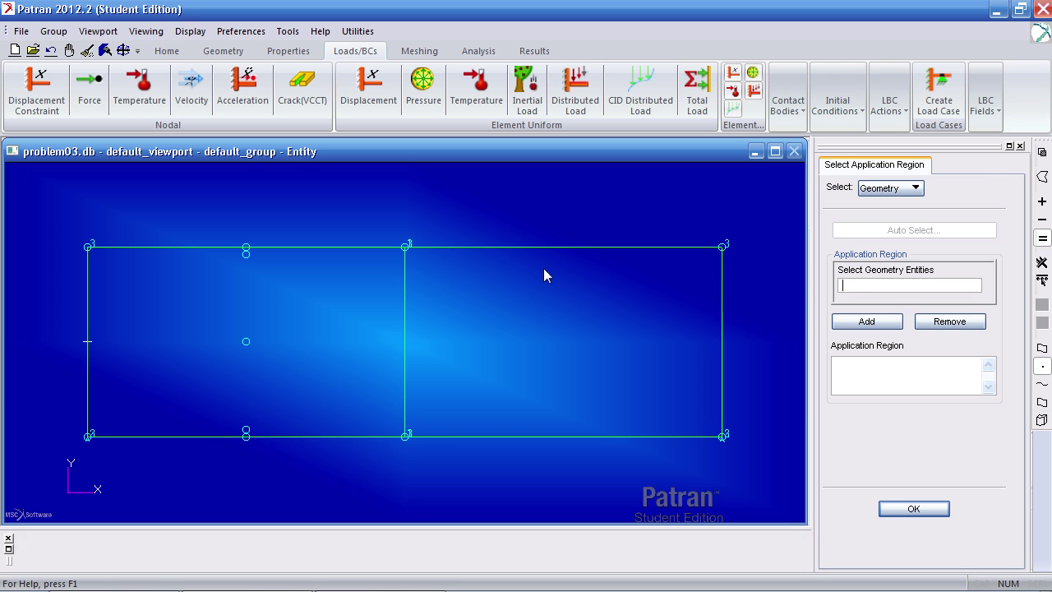
click(405, 247)
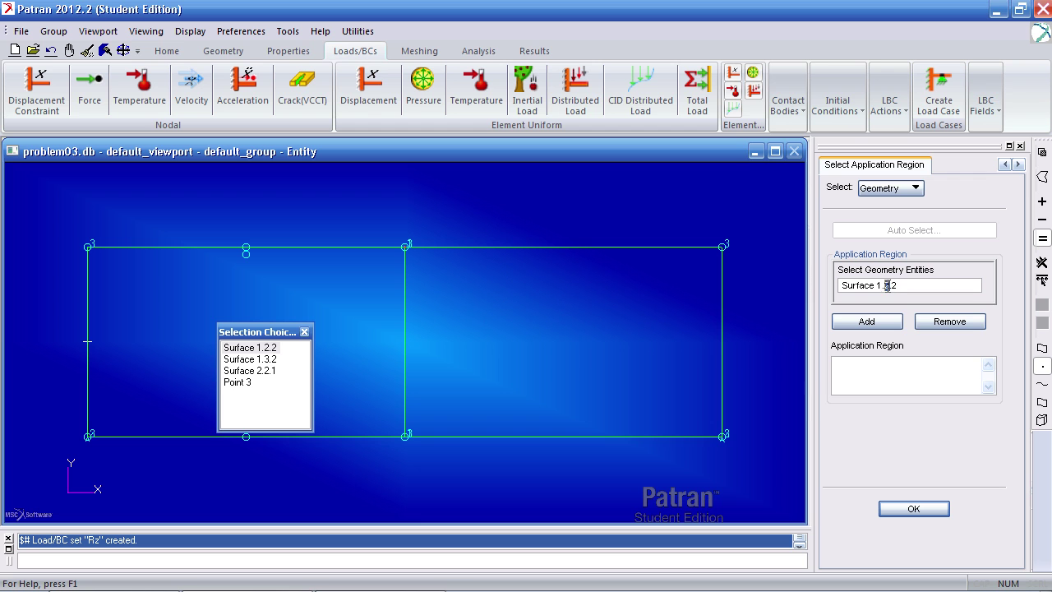
drag(883, 286, 829, 323)
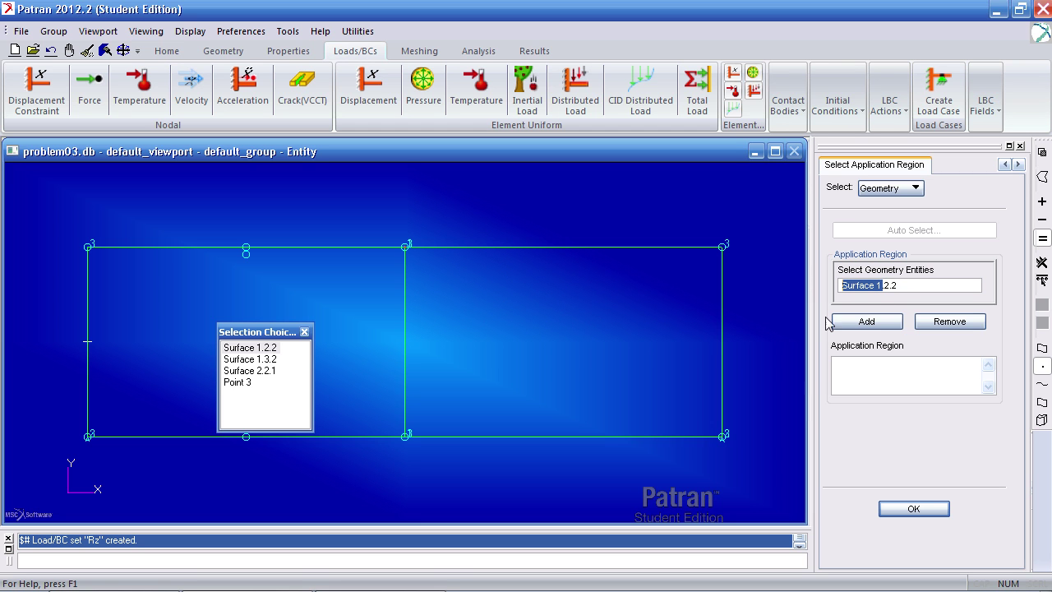
click(904, 285)
click(869, 322)
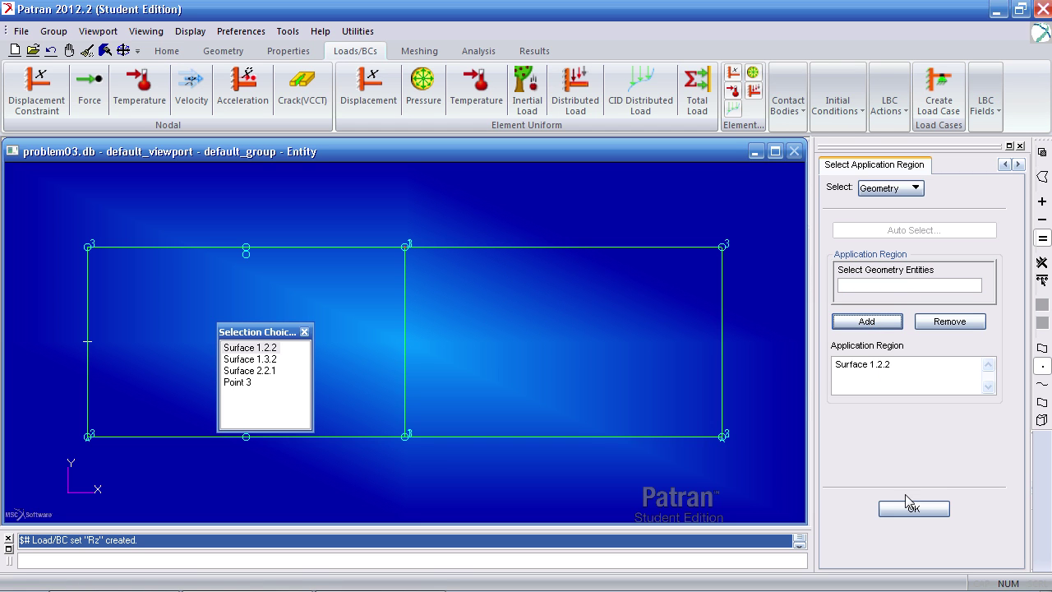
click(914, 509)
click(913, 532)
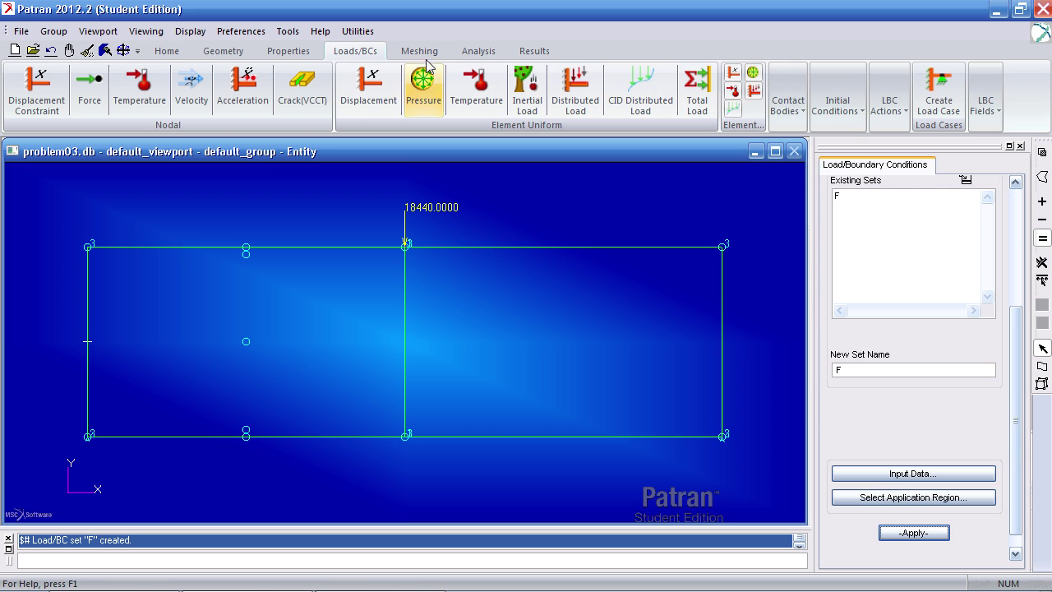
Create uniform mesh seeds of 24 elements on the three vertical beam edges, Surface 1.3, 1.1 and 2.3
click(423, 53)
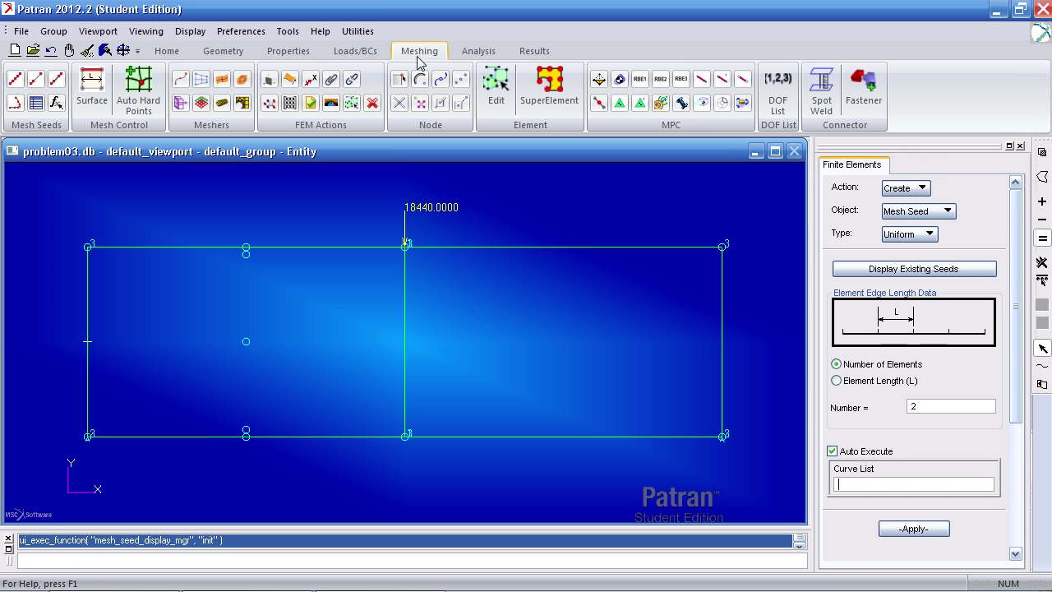
click(16, 82)
drag(941, 407, 900, 411)
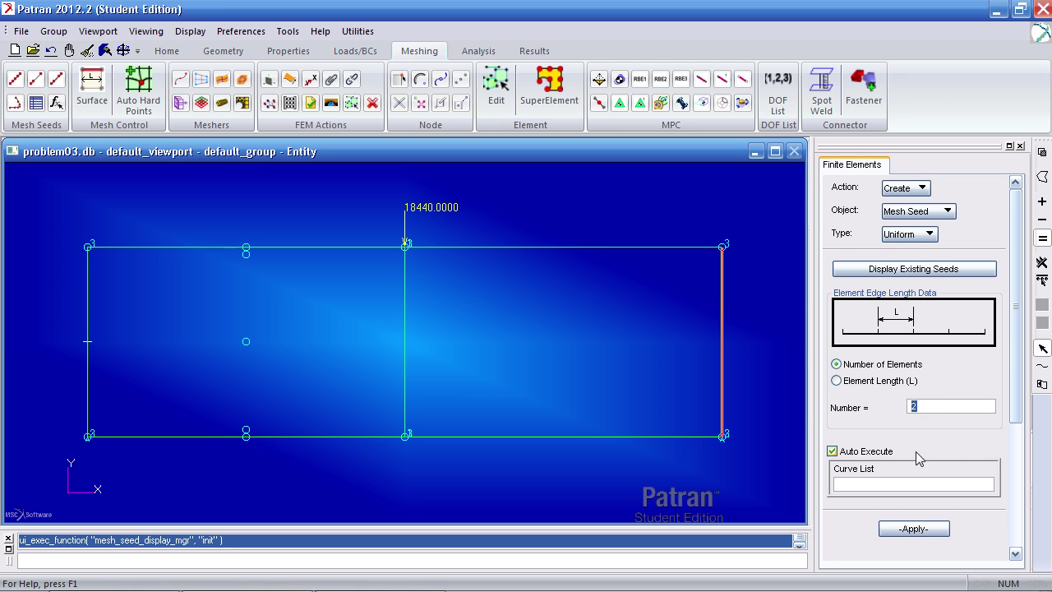
text(24)
drag(930, 405, 904, 411)
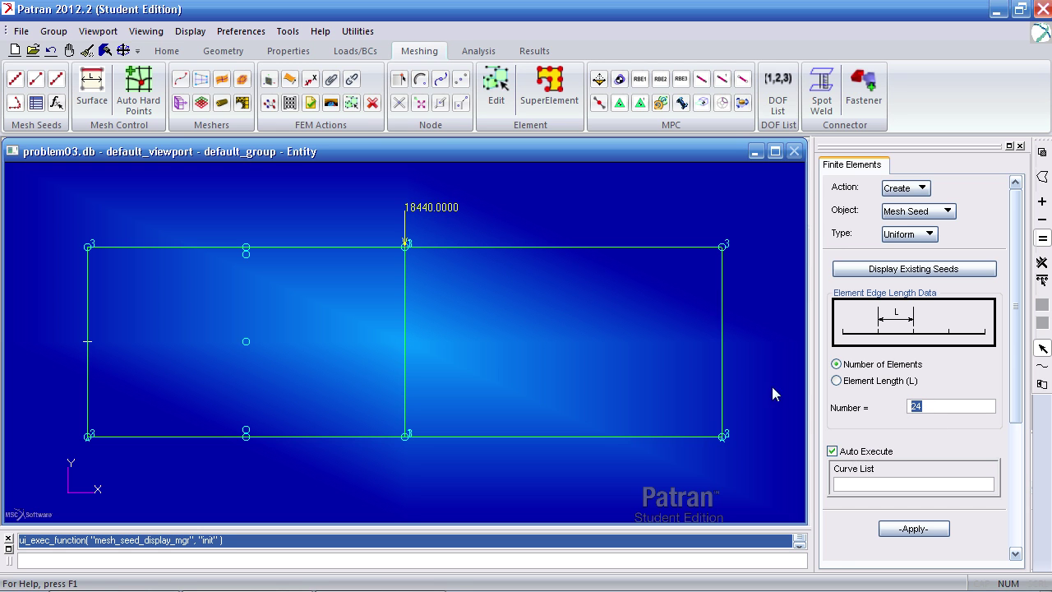
drag(99, 371, 74, 367)
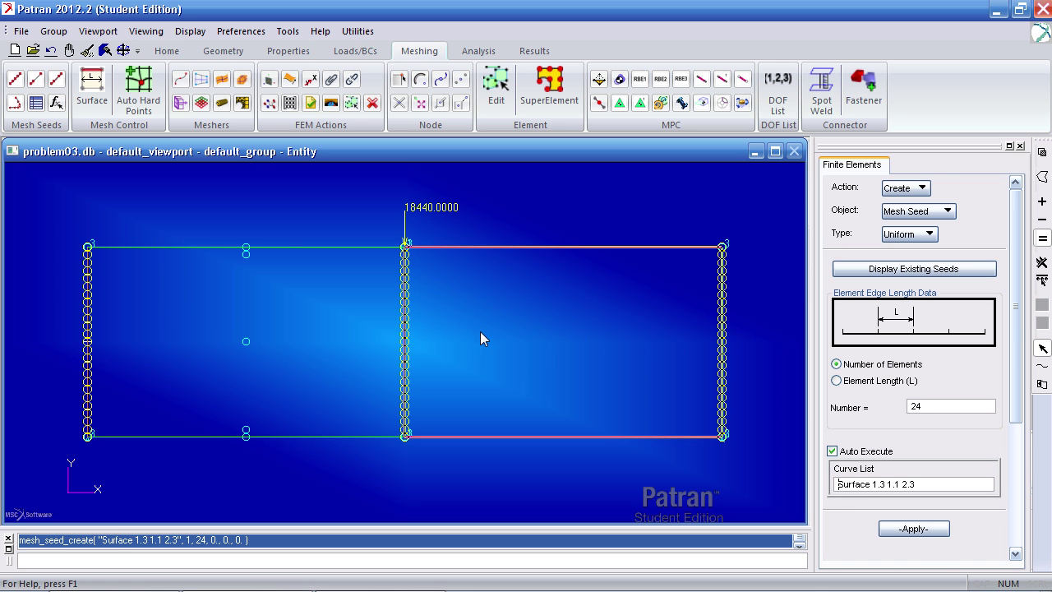
Create uniform mesh seeds of 20 elements on the upper and lower horizontal edges of both surfaces, Surface 1.4, 1.2, 2.4 and 2.2
double_click(938, 407)
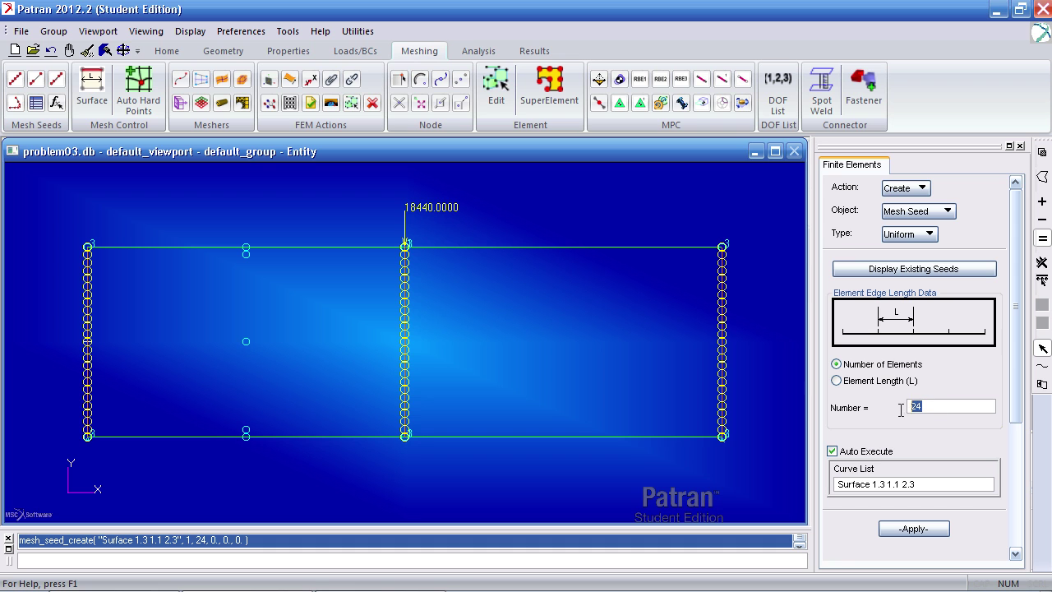
text(20)
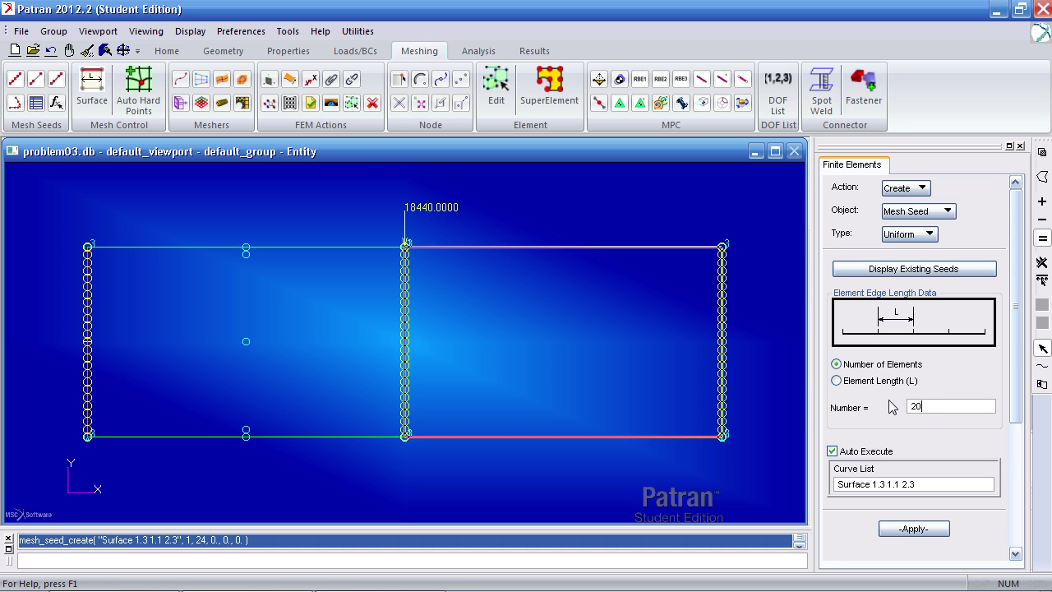
click(924, 407)
click(923, 484)
key(Delete)
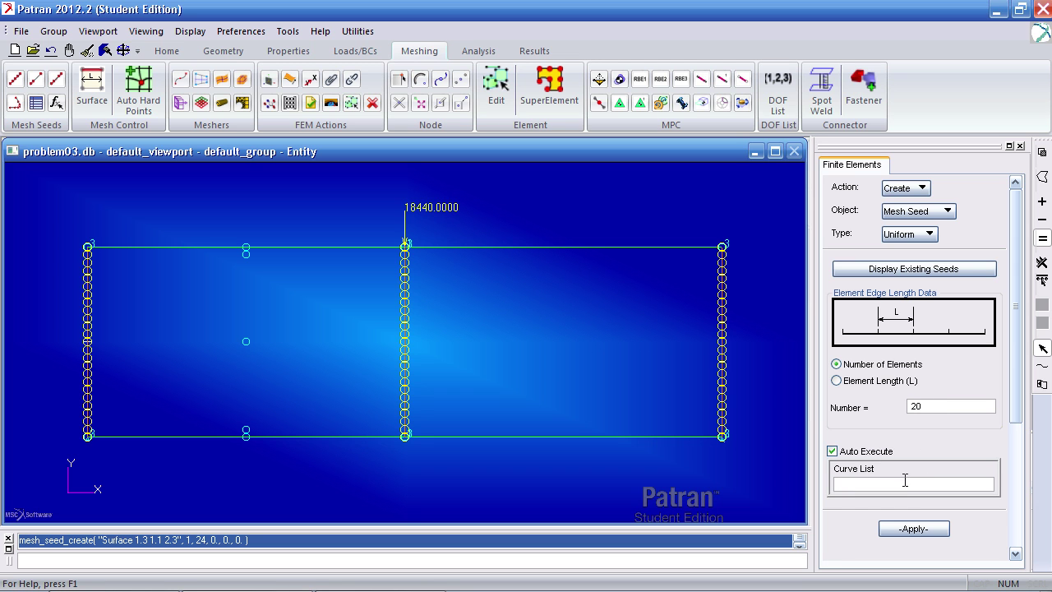
drag(344, 215, 281, 458)
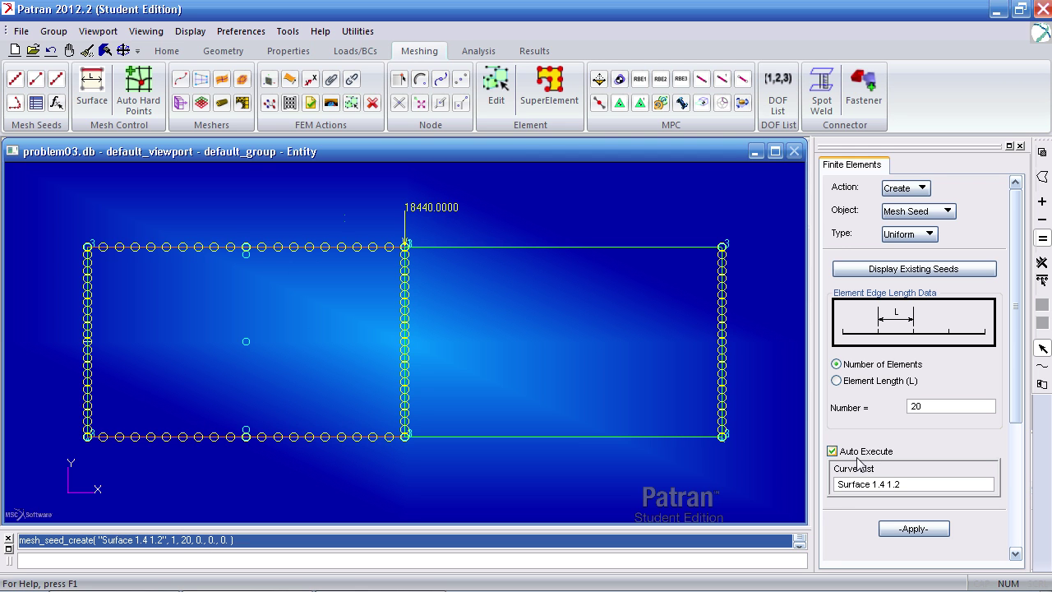
drag(630, 227, 540, 477)
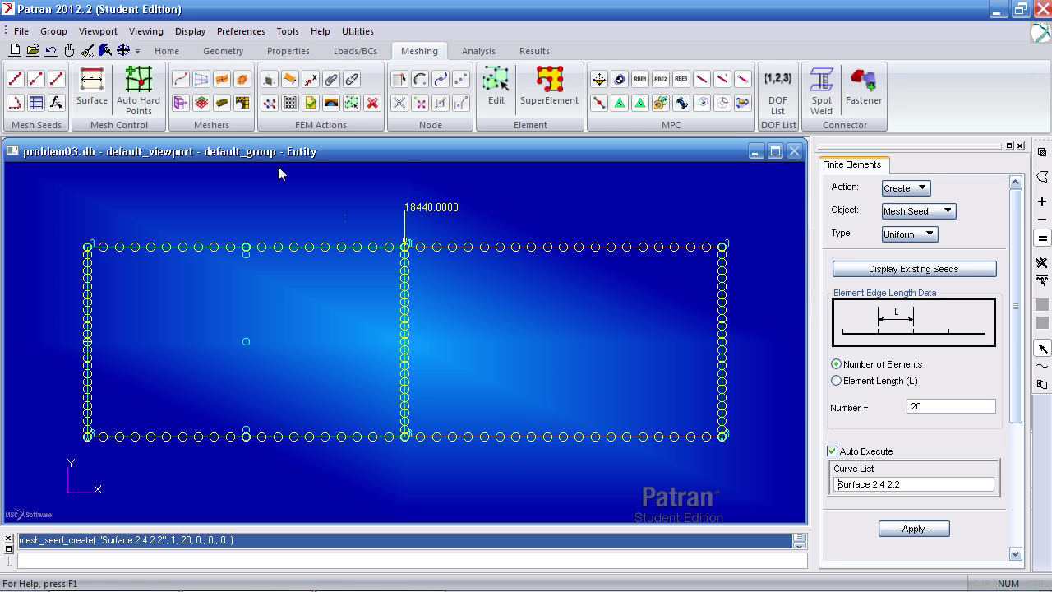
Mesh both beam surfaces, Surface 2 and 1, with Quad4 elements using IsoMesh and automatic global edge length
click(229, 82)
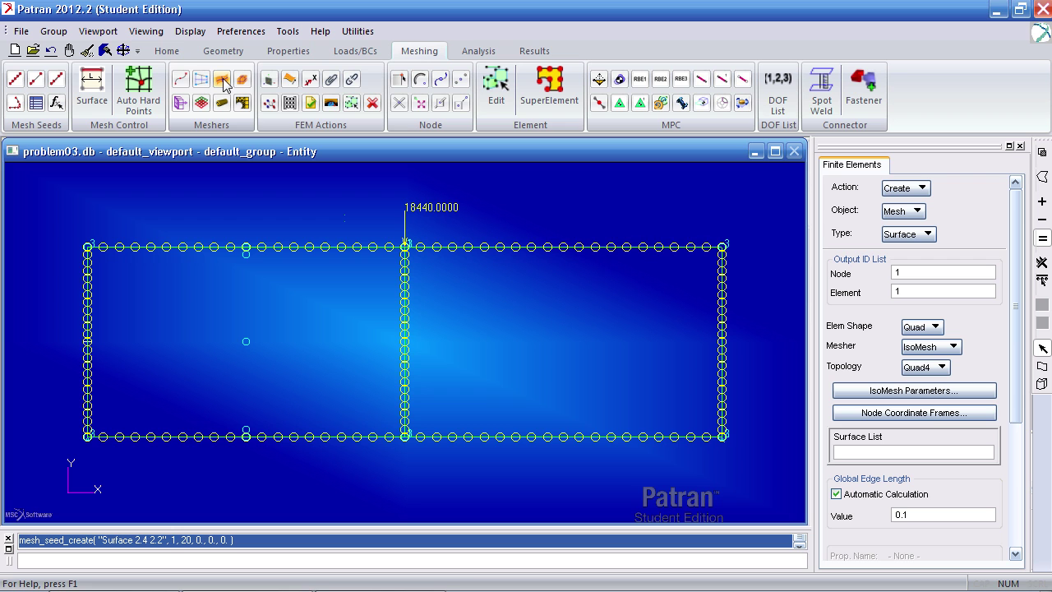
click(490, 341)
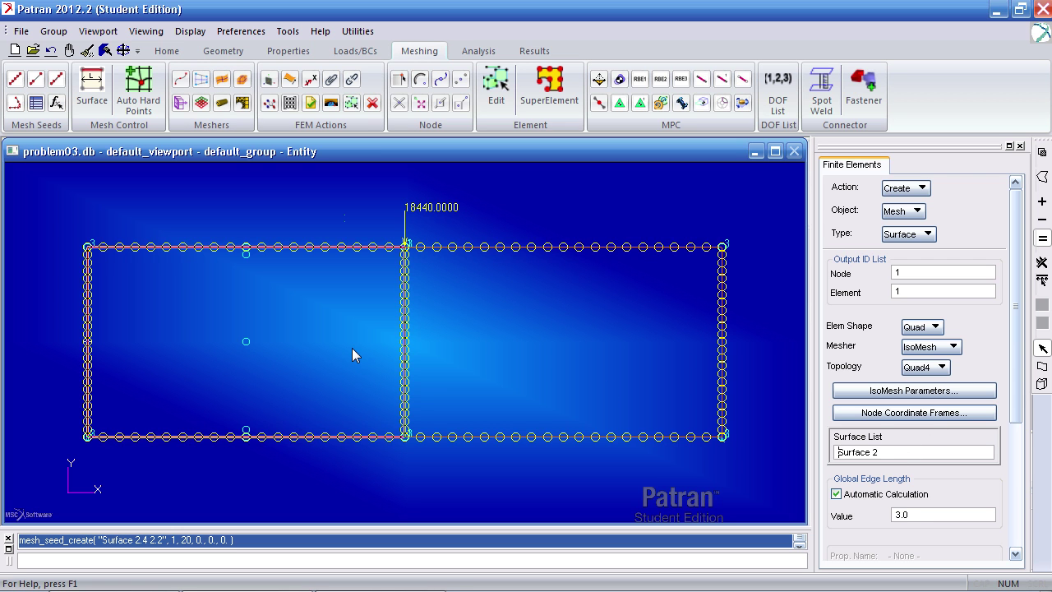
shift+click(352, 349)
scroll(888, 278, down, 5)
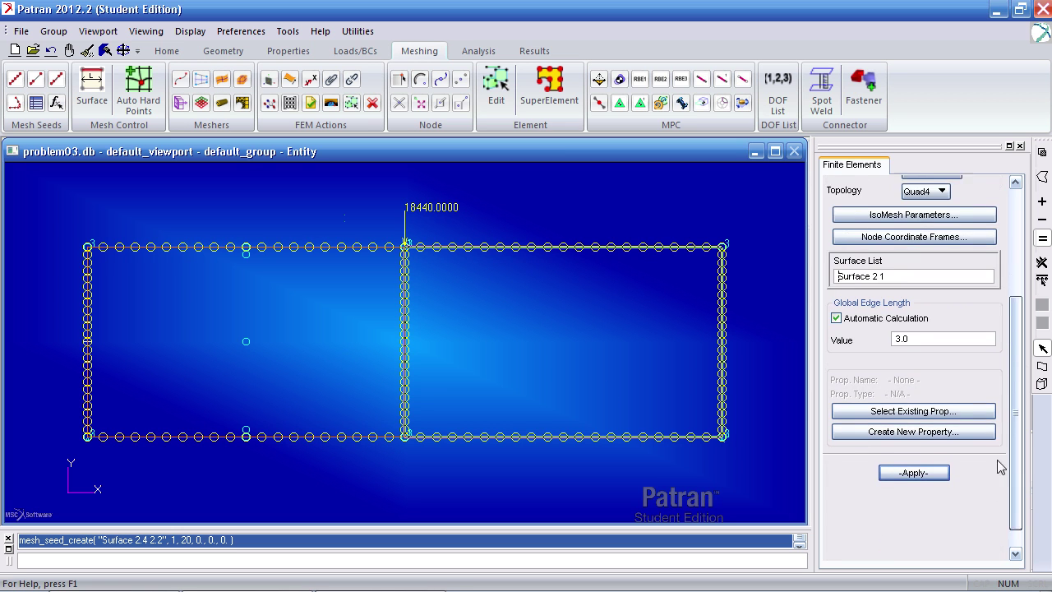
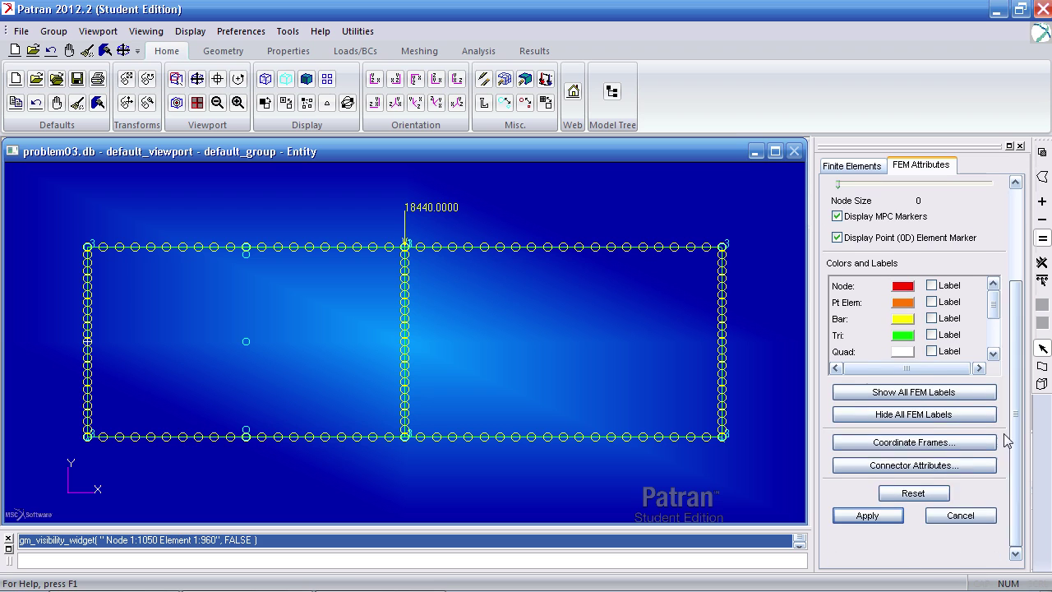
Apply the free-edges FEM display and show the finite elements with the geometry hidden
click(886, 517)
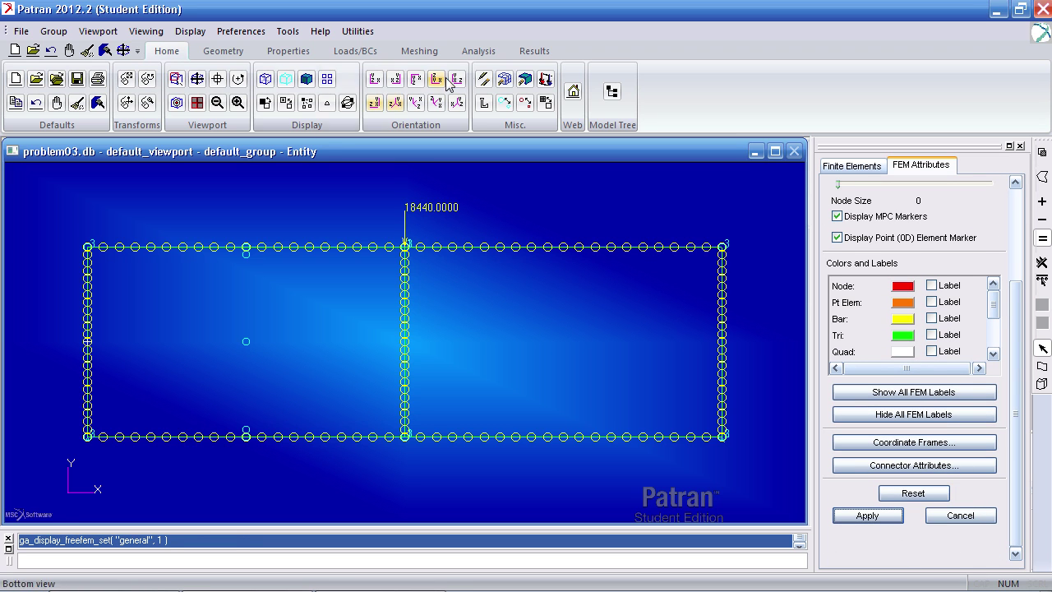
click(524, 79)
click(521, 80)
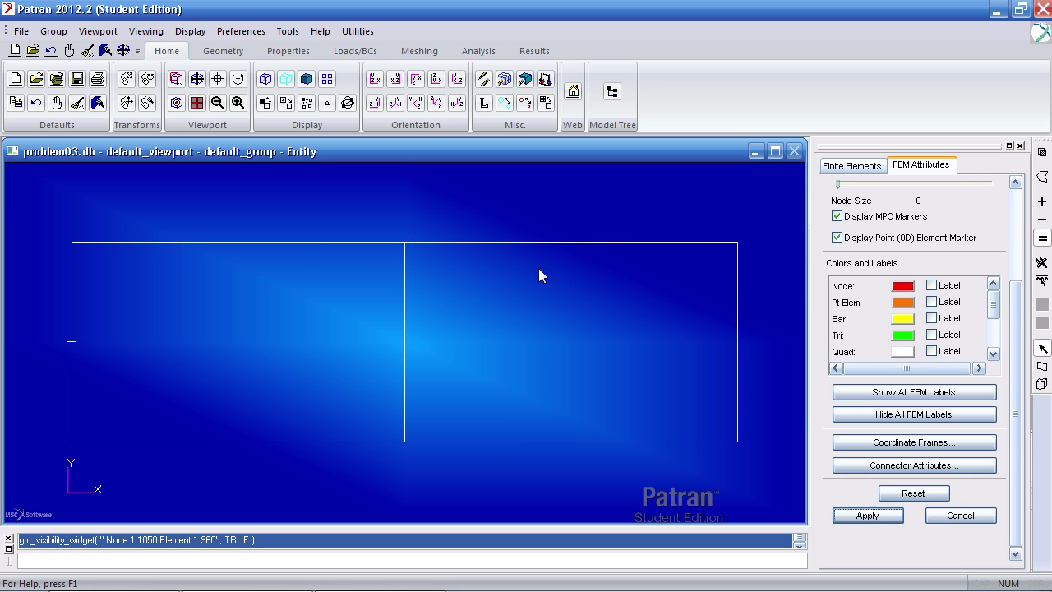
Set the FEM display to show only free faces in wireframe
click(504, 102)
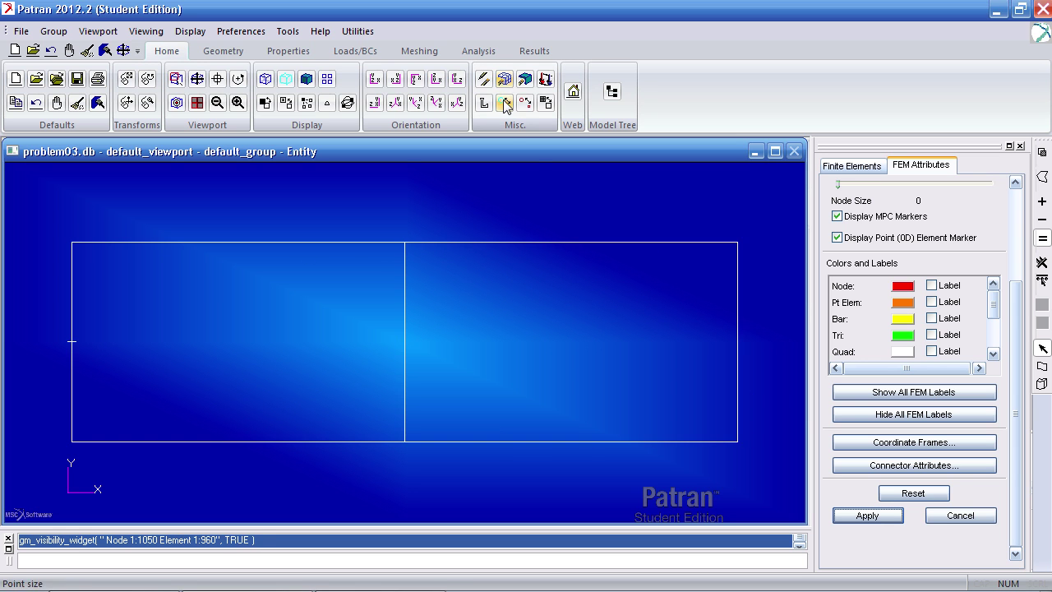
scroll(1020, 476, up, 3)
click(896, 284)
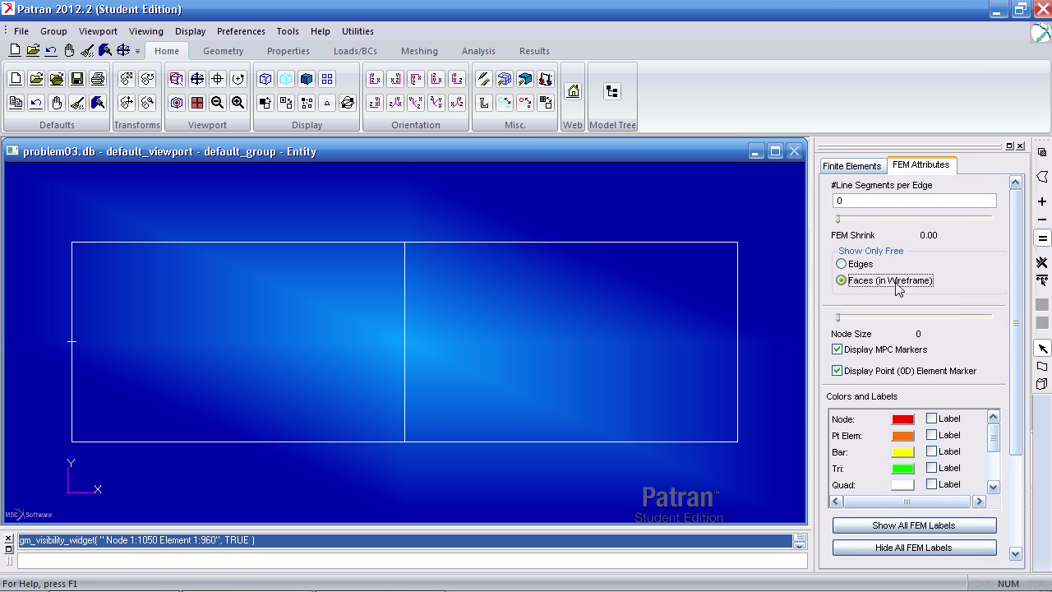
scroll(1011, 306, down, 5)
click(868, 515)
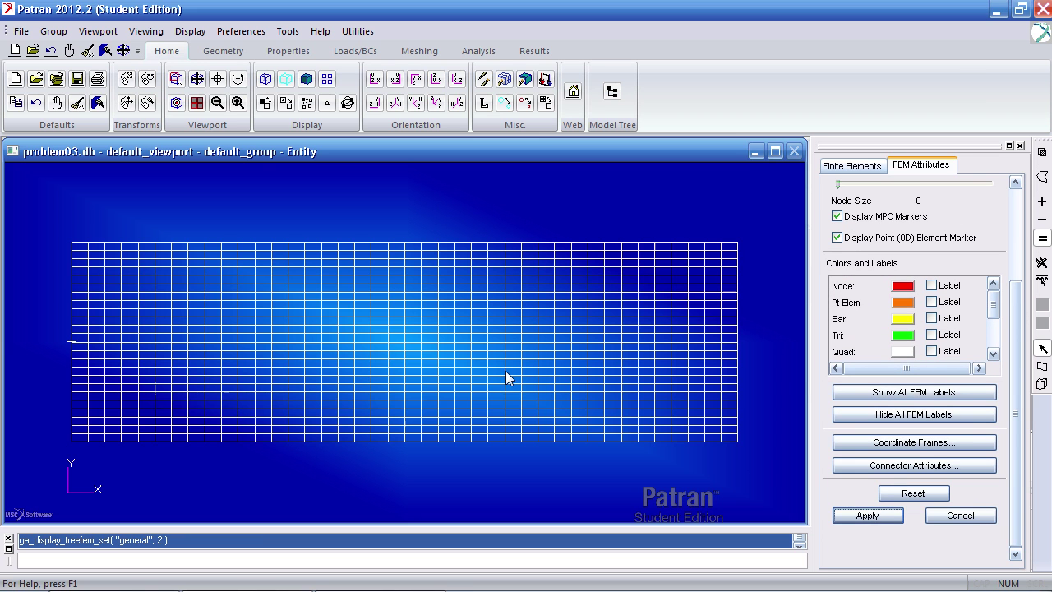
Switch the FEM display back to free edges only
scroll(996, 413, up, 5)
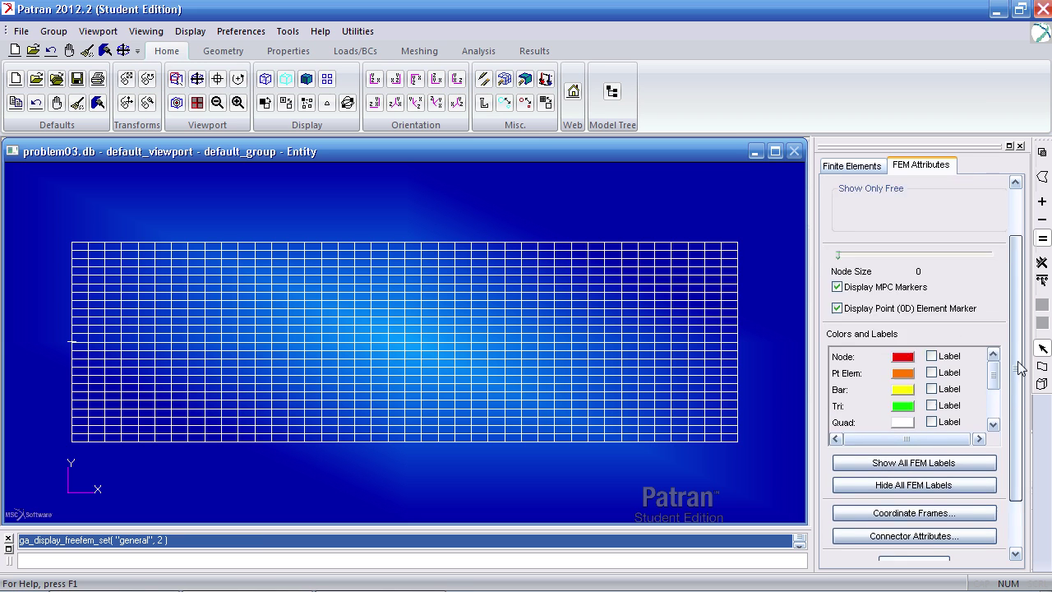
click(890, 269)
scroll(986, 428, down, 5)
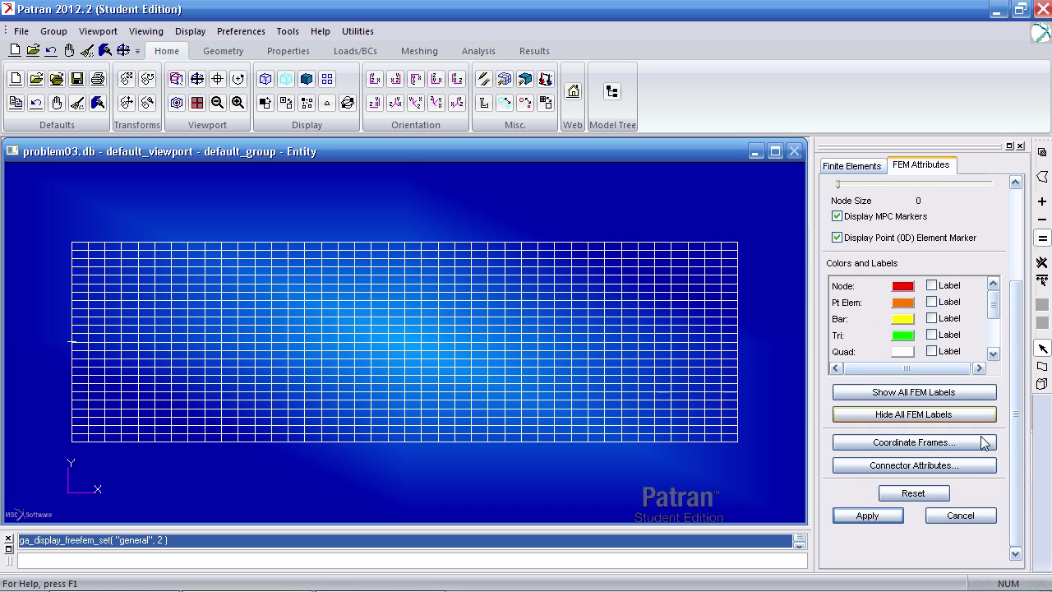
click(868, 515)
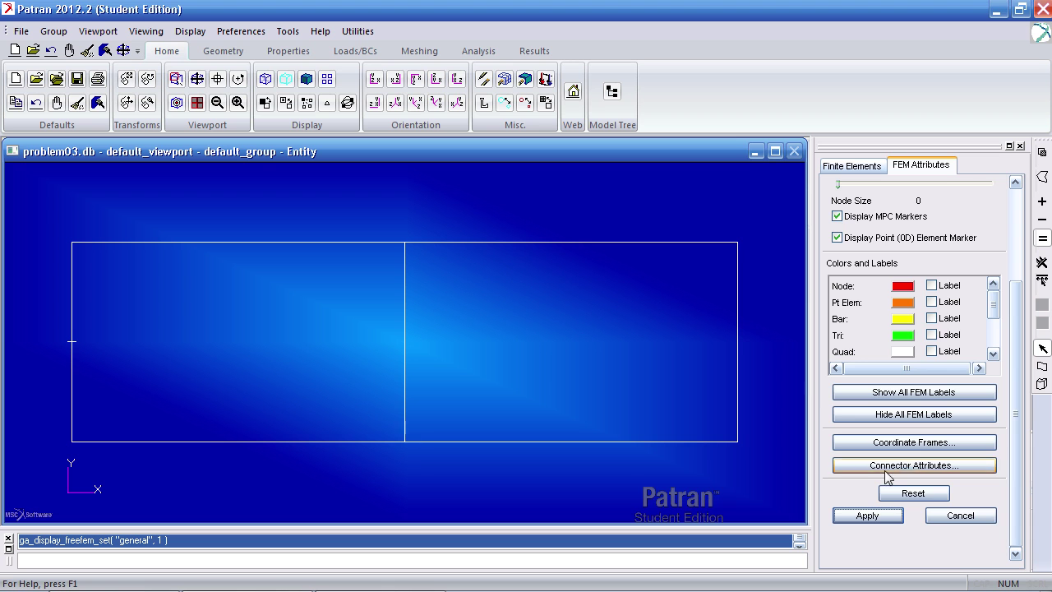
Reapply the wireframe free-faces mesh display and show the geometry points and surfaces again
drag(1012, 434, 1008, 318)
click(895, 280)
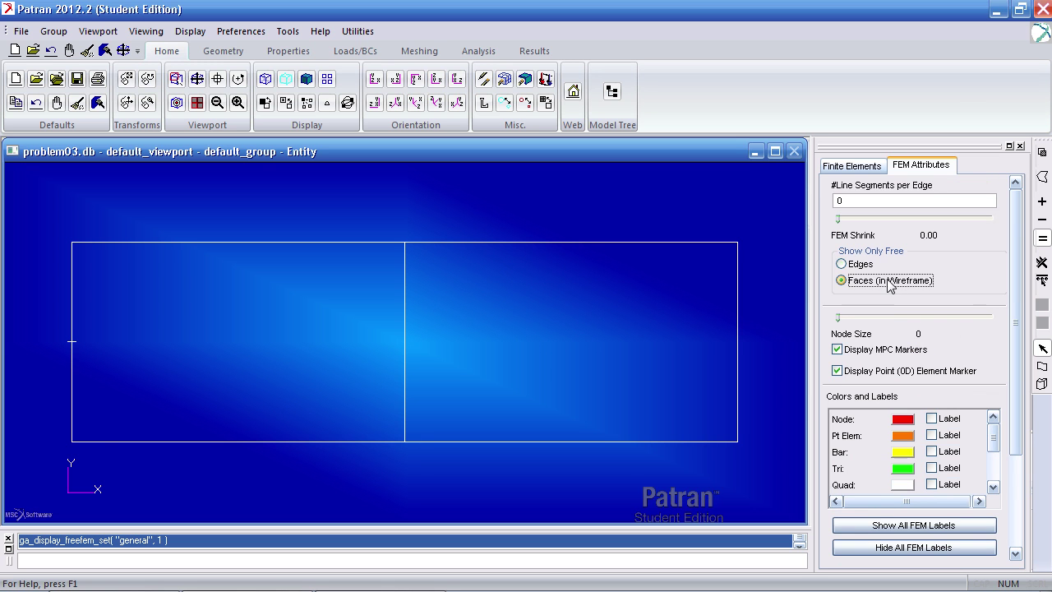
scroll(984, 420, down, 5)
click(867, 516)
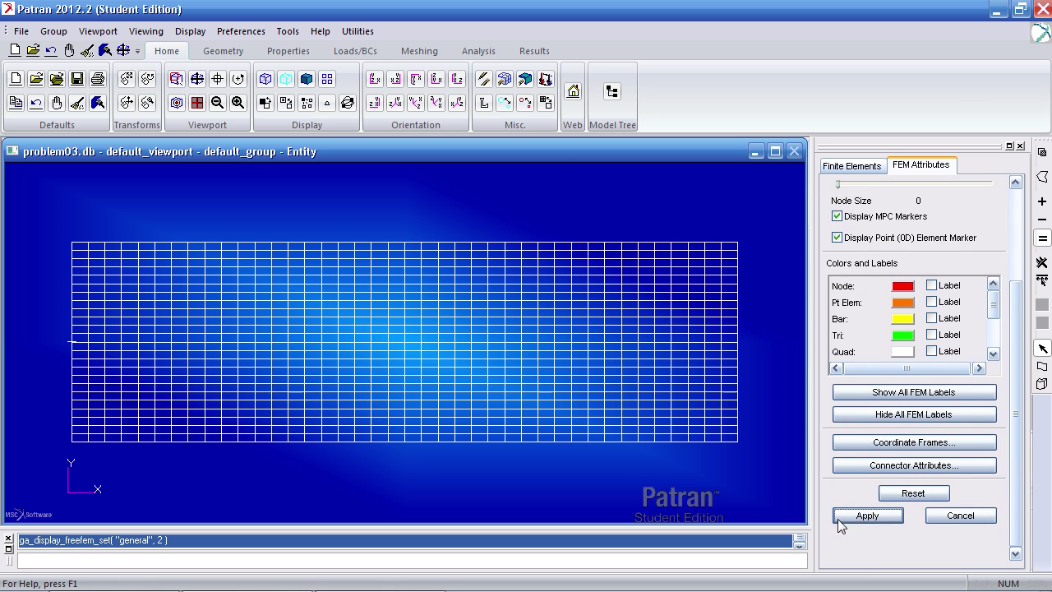
click(523, 81)
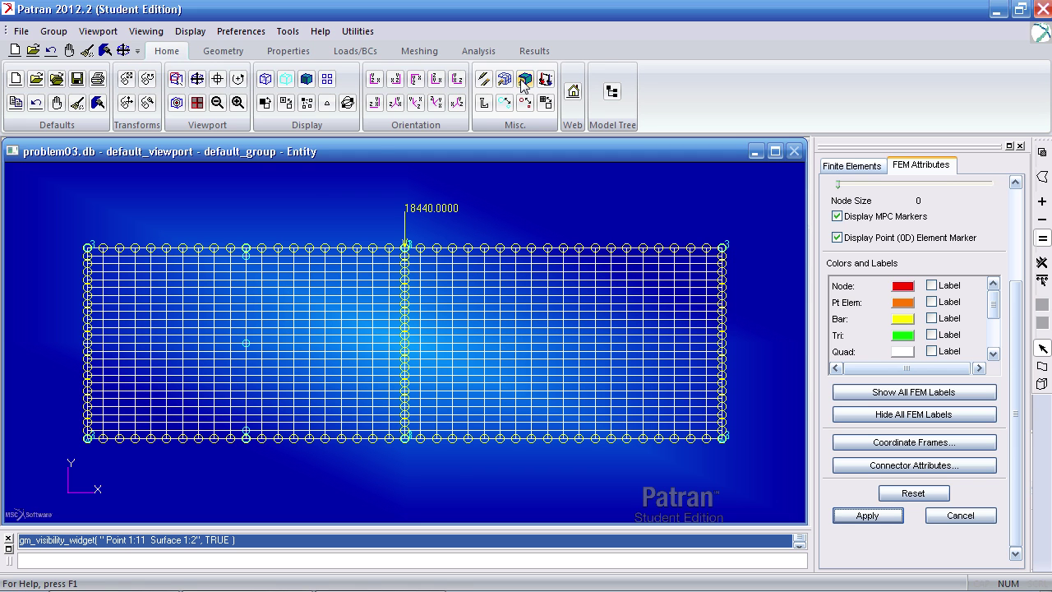
Turn on node labels and inspect the node numbers along the shared midspan edge up close
click(485, 104)
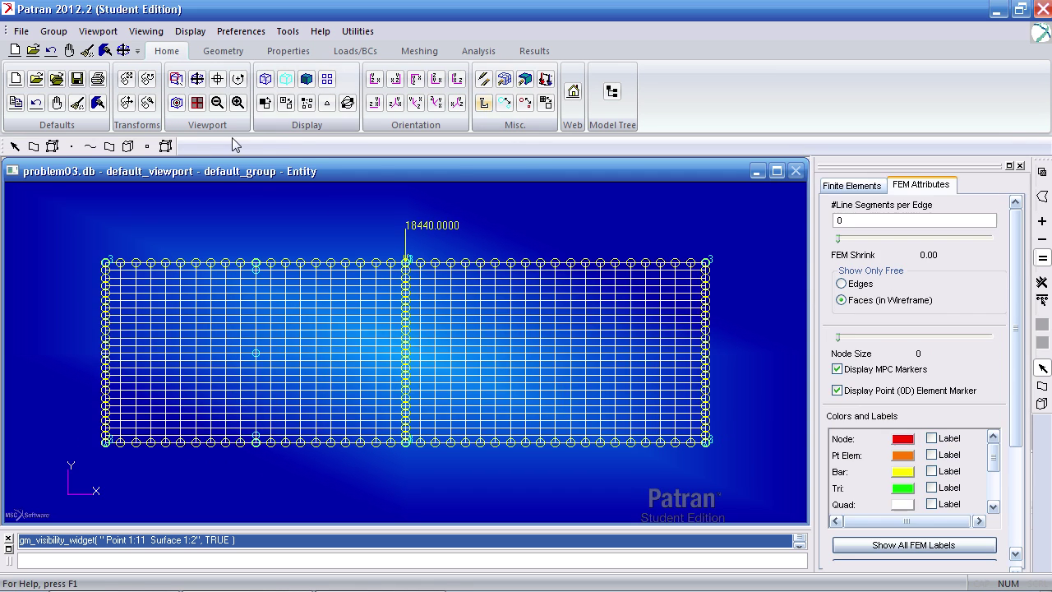
click(149, 148)
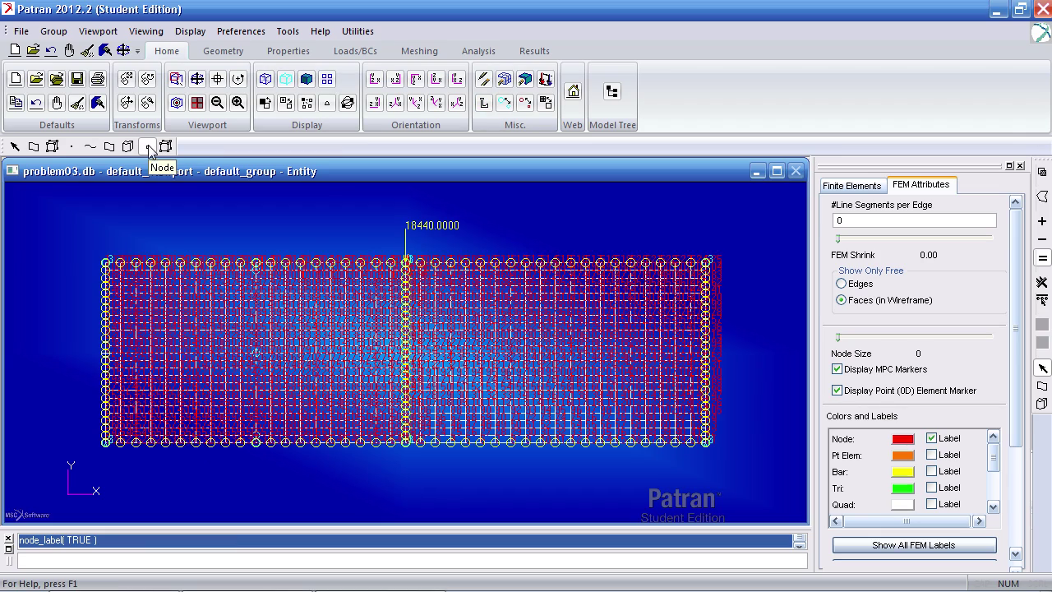
ctrl+middle_drag(411, 321, 433, 170)
ctrl+middle_drag(345, 326, 362, 292)
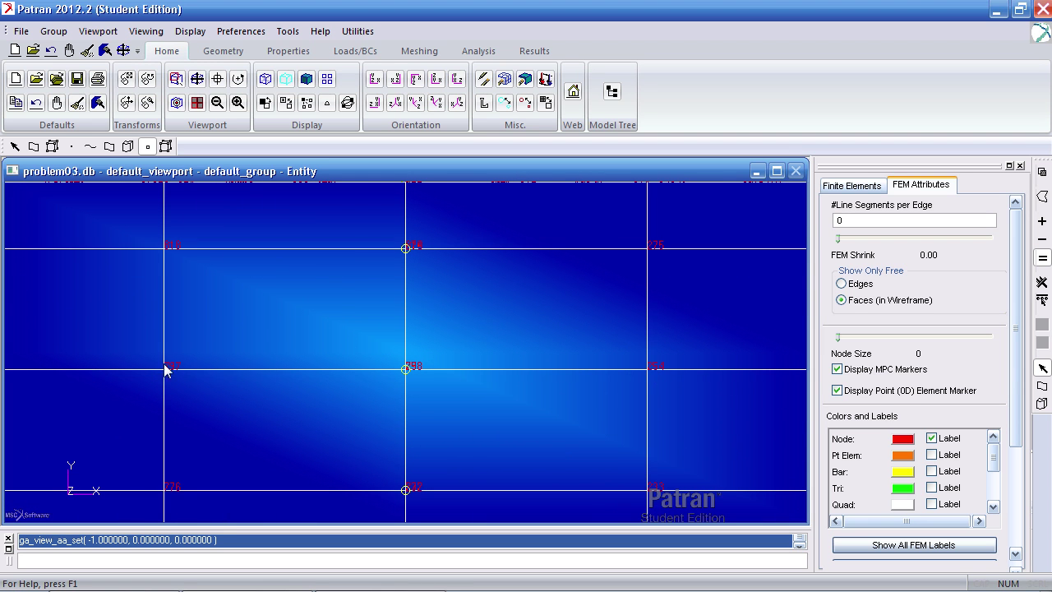
middle_drag(417, 377, 436, 507)
ctrl+middle_drag(405, 261, 398, 323)
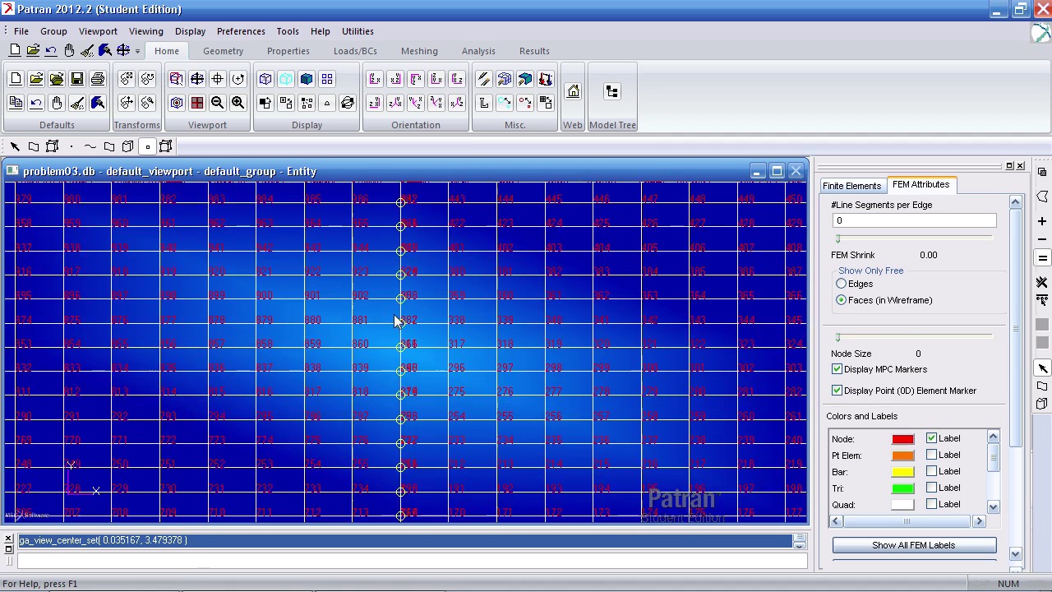
Equivalence all nodes with the Tolerance Cube method at 0.005 tolerance, retaining lower node IDs, and check the midspan node labels
click(421, 52)
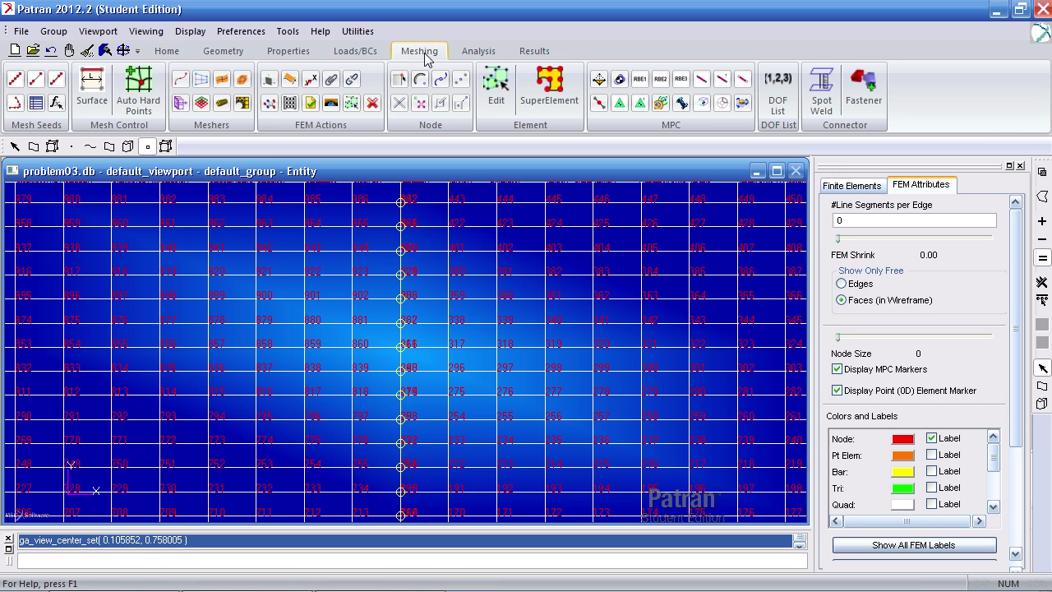
click(272, 104)
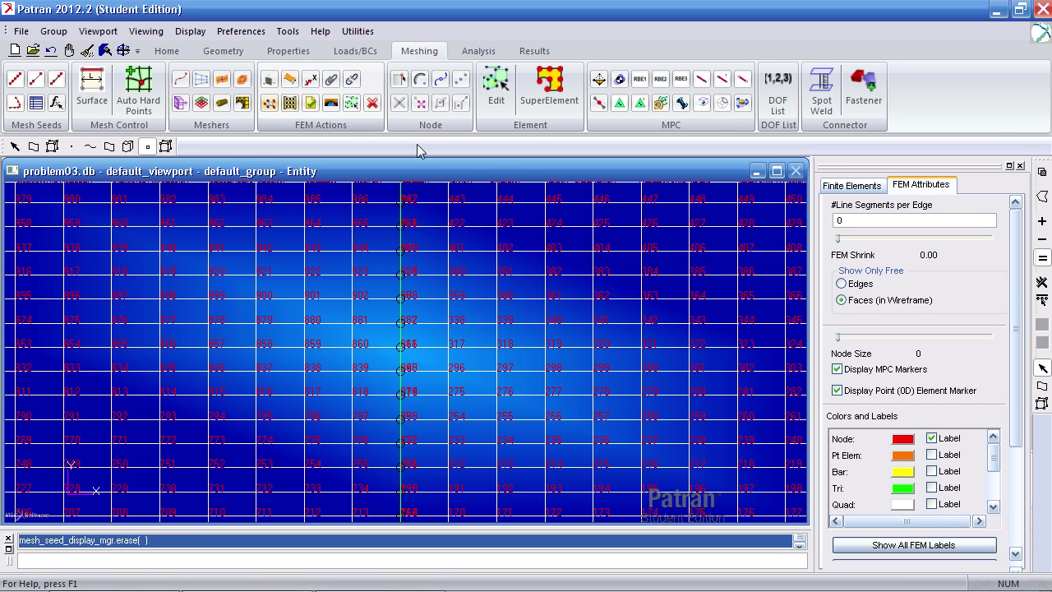
scroll(1003, 378, down, 5)
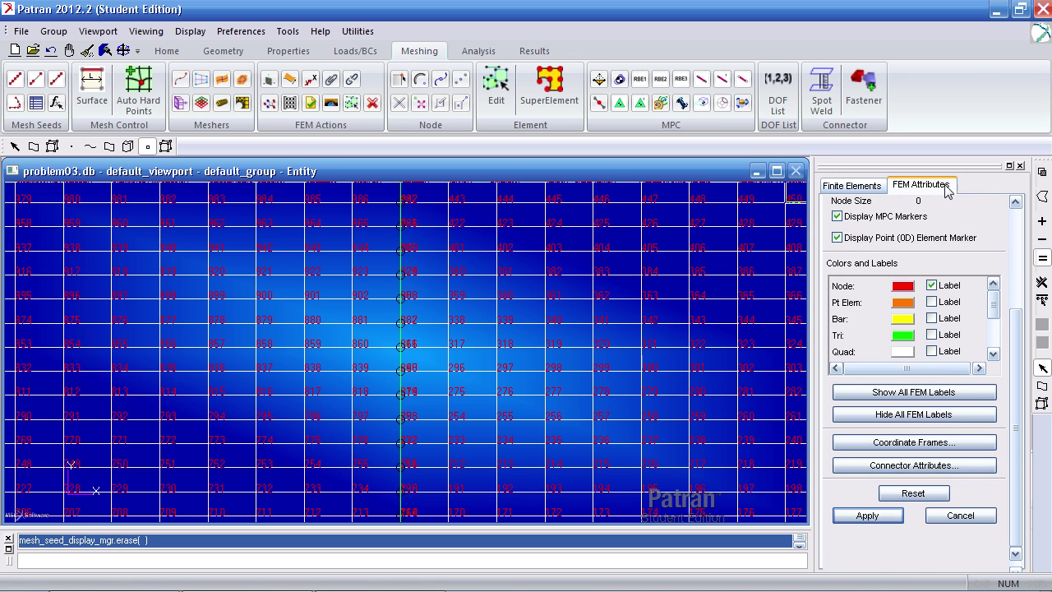
click(960, 516)
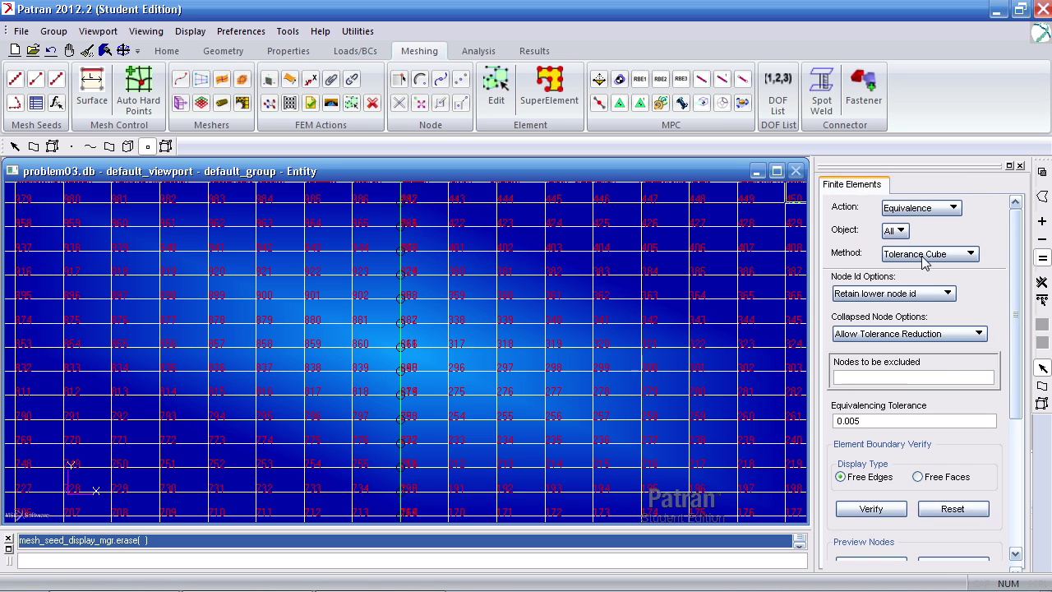
drag(1016, 254, 1006, 374)
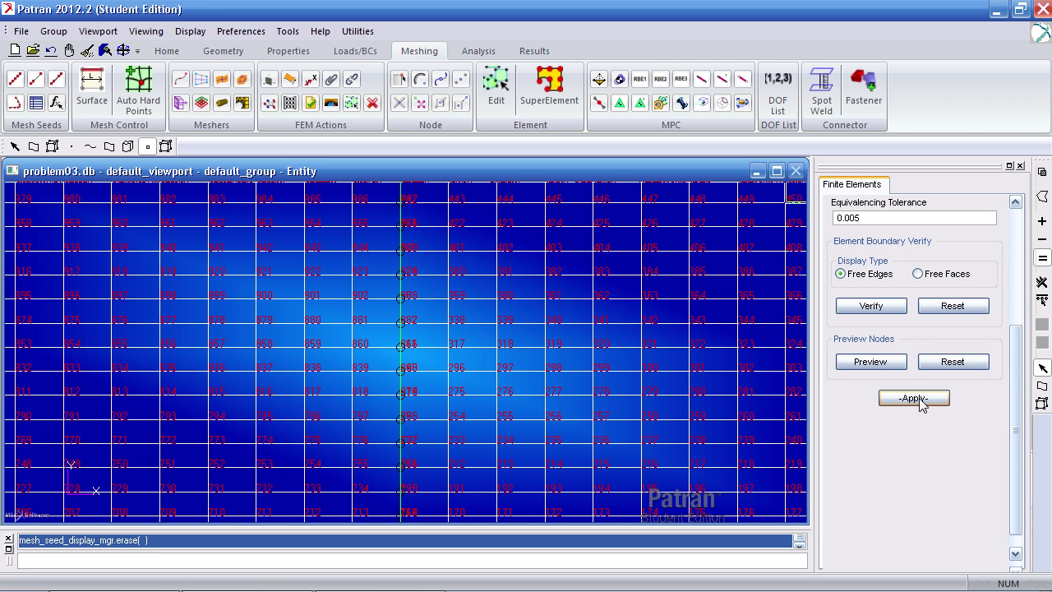
click(919, 401)
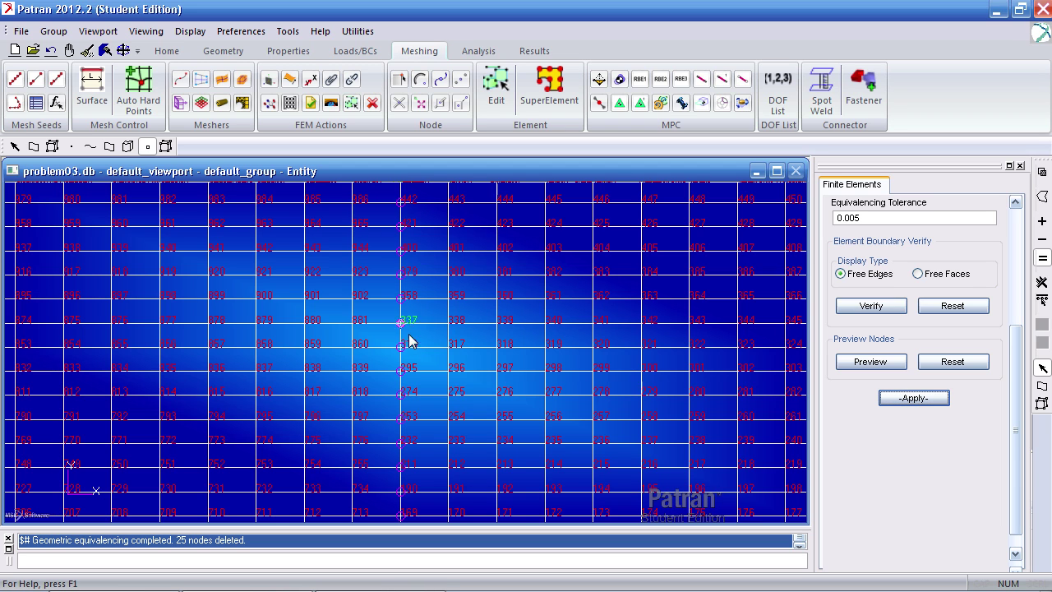
ctrl+middle_drag(411, 345, 423, 287)
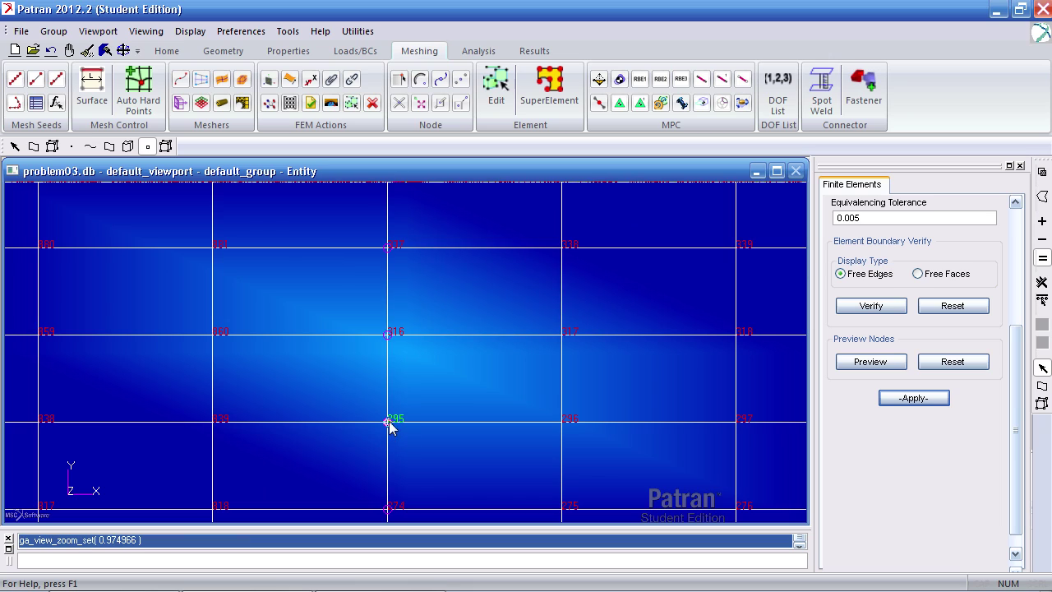
Set the FEM display to show only free edges across the equivalenced mesh
ctrl+middle_drag(394, 254, 386, 367)
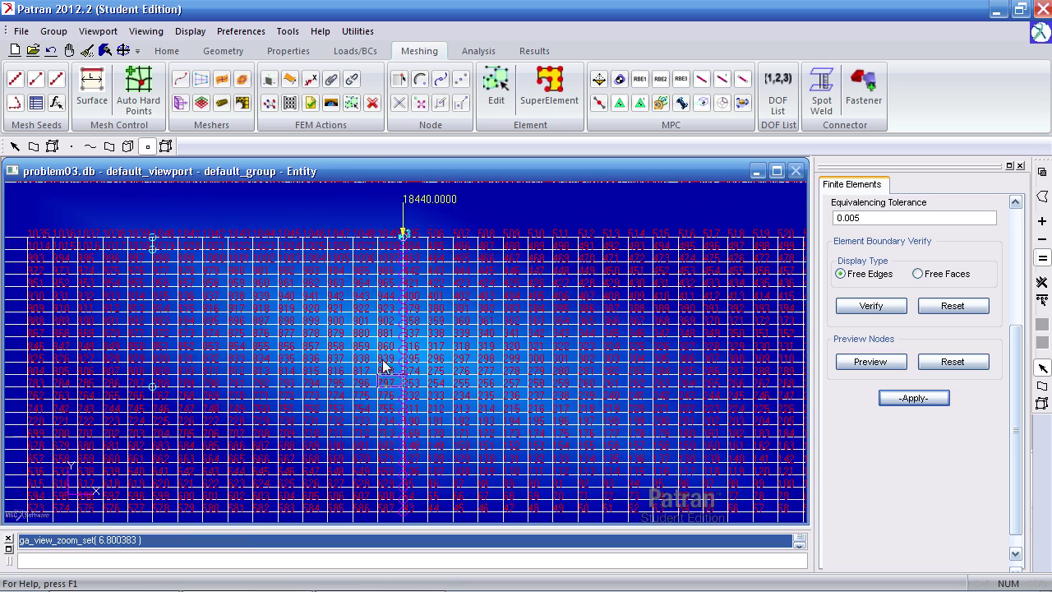
click(191, 32)
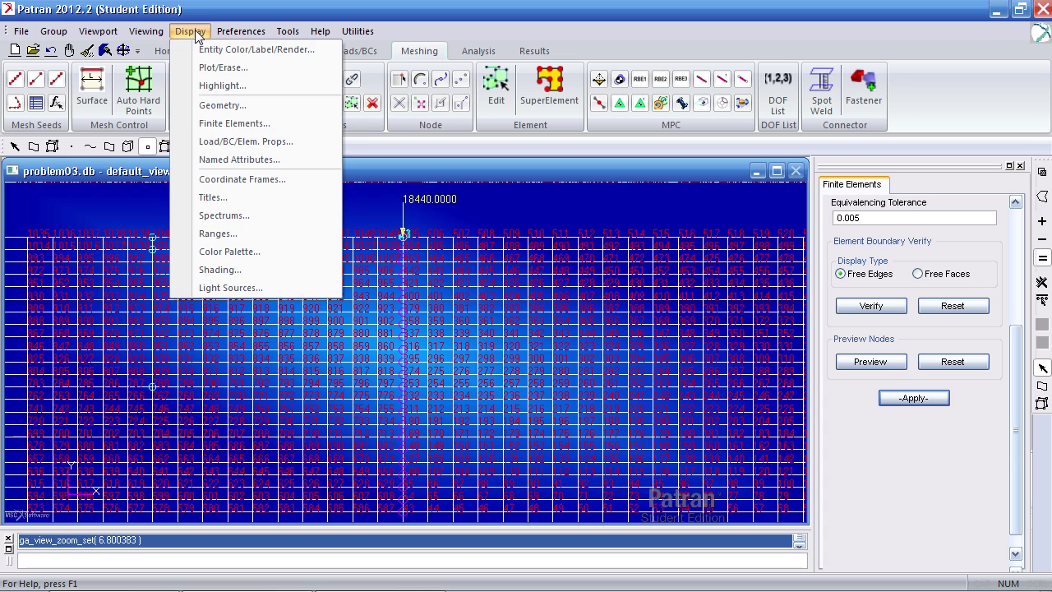
click(222, 125)
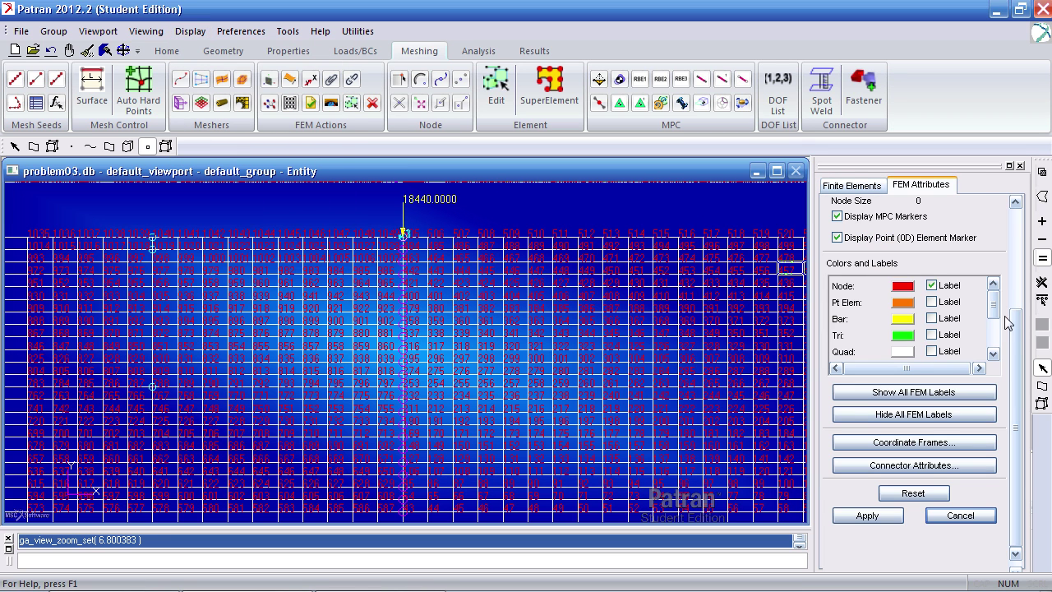
scroll(1008, 323, up, 5)
click(860, 274)
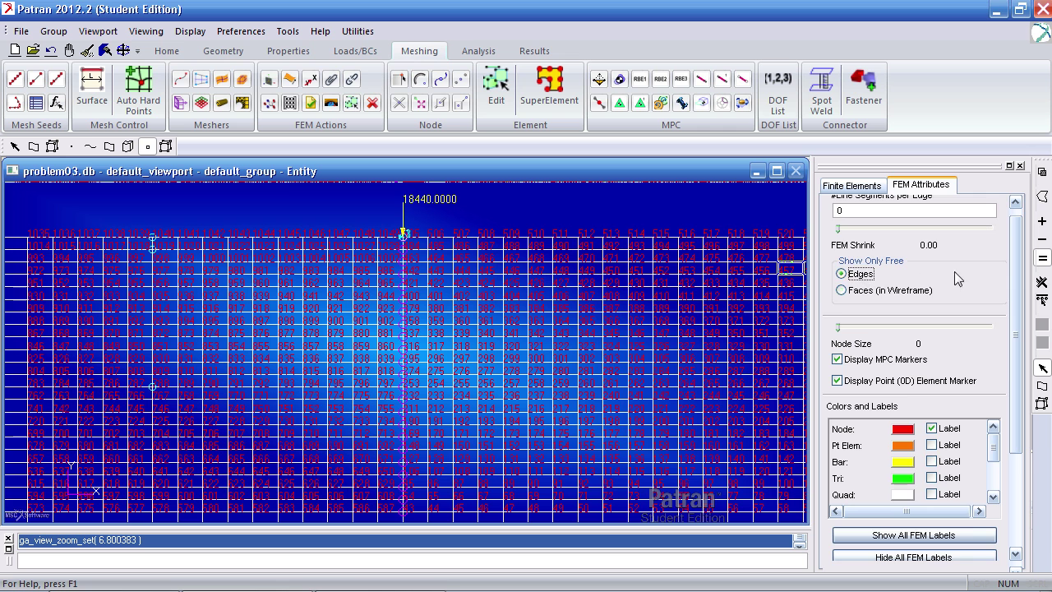
scroll(987, 329, down, 5)
click(890, 516)
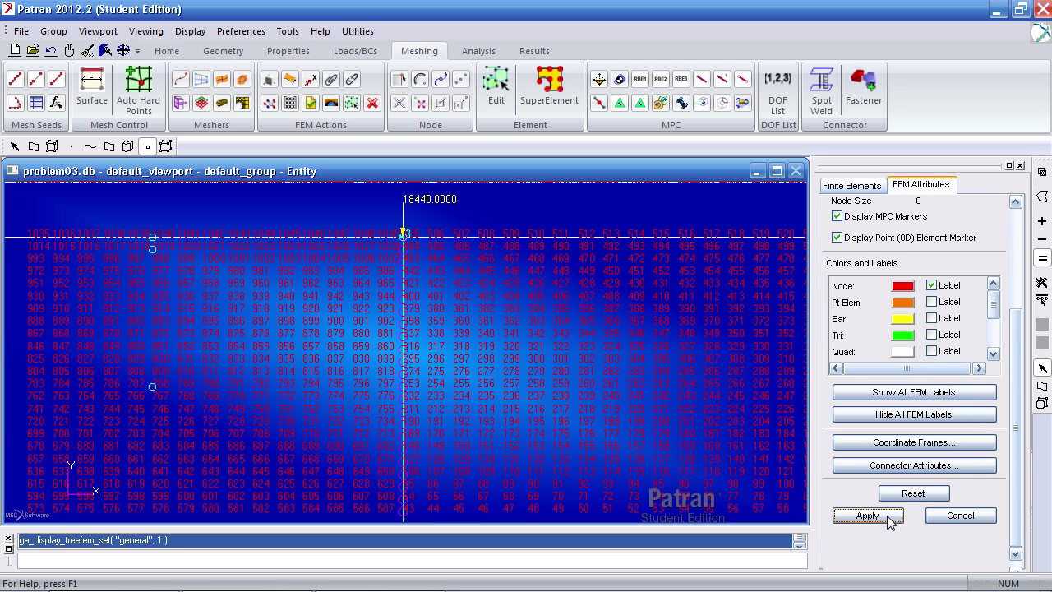
Turn off the node labels and clear the load, constraint and equivalence markers from the display
click(146, 147)
click(167, 51)
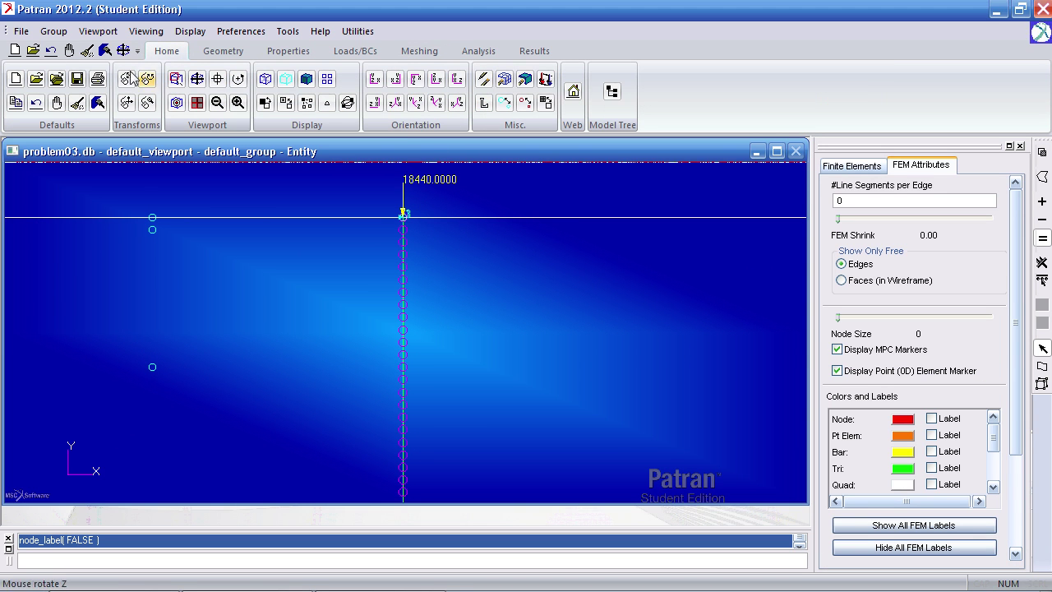
click(87, 50)
scroll(375, 218, down, 2)
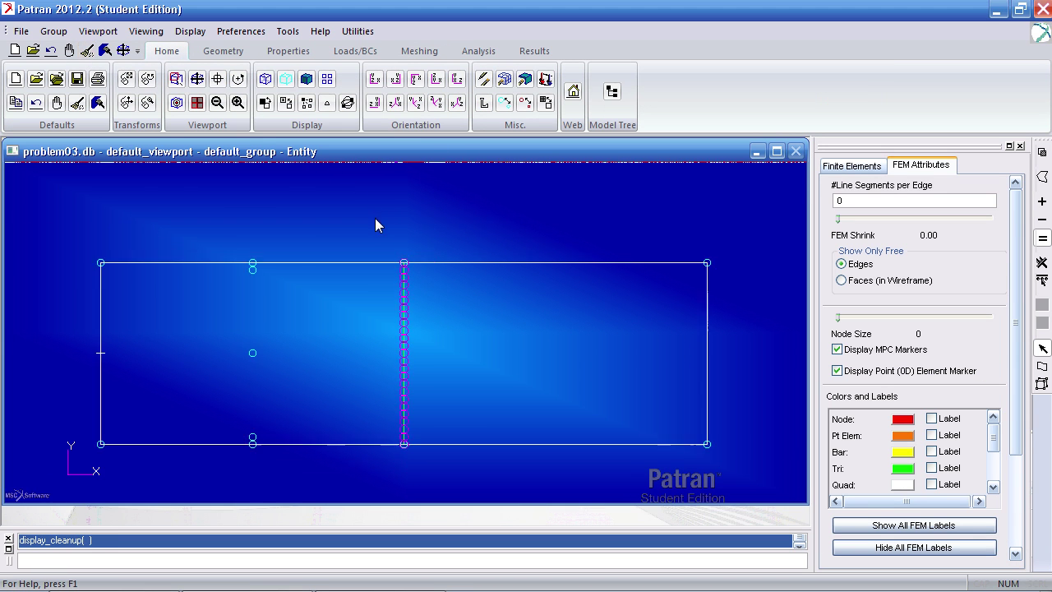
click(852, 165)
click(418, 51)
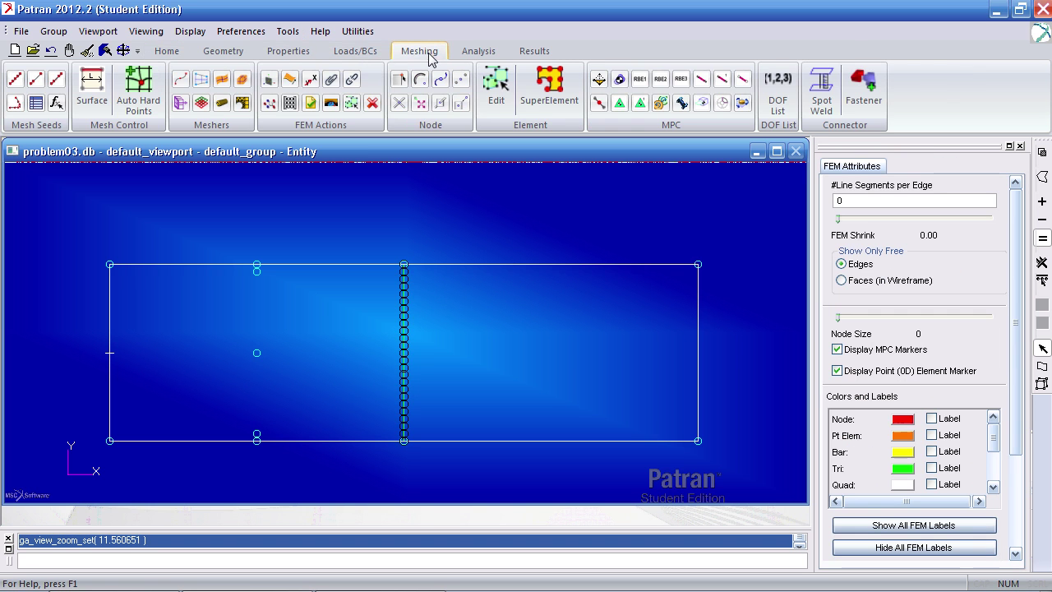
Restore the wireframe free-faces mesh display, hiding the geometry points and surfaces briefly and showing them again
click(169, 51)
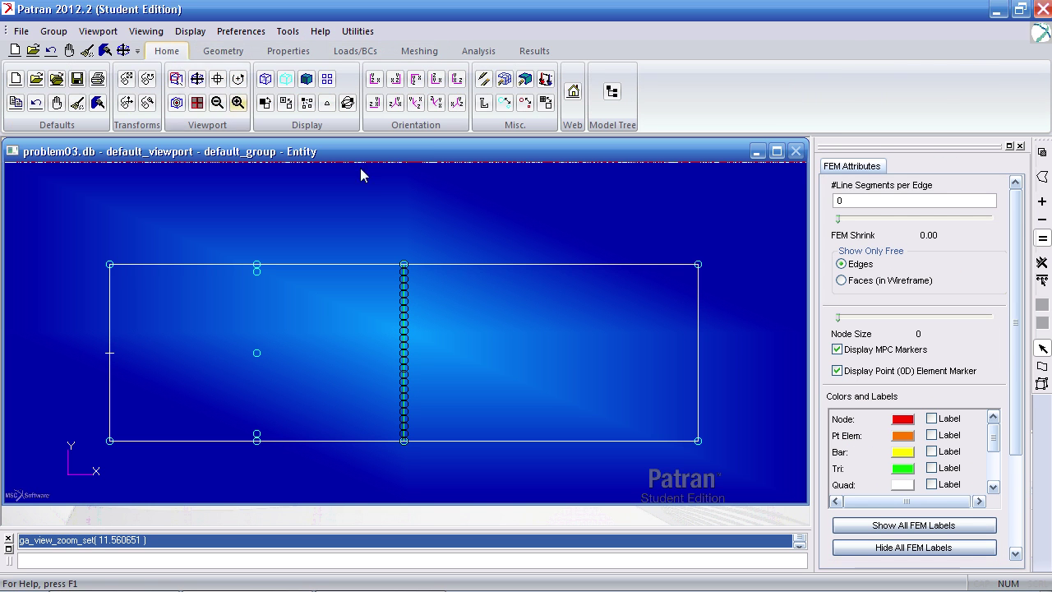
click(503, 101)
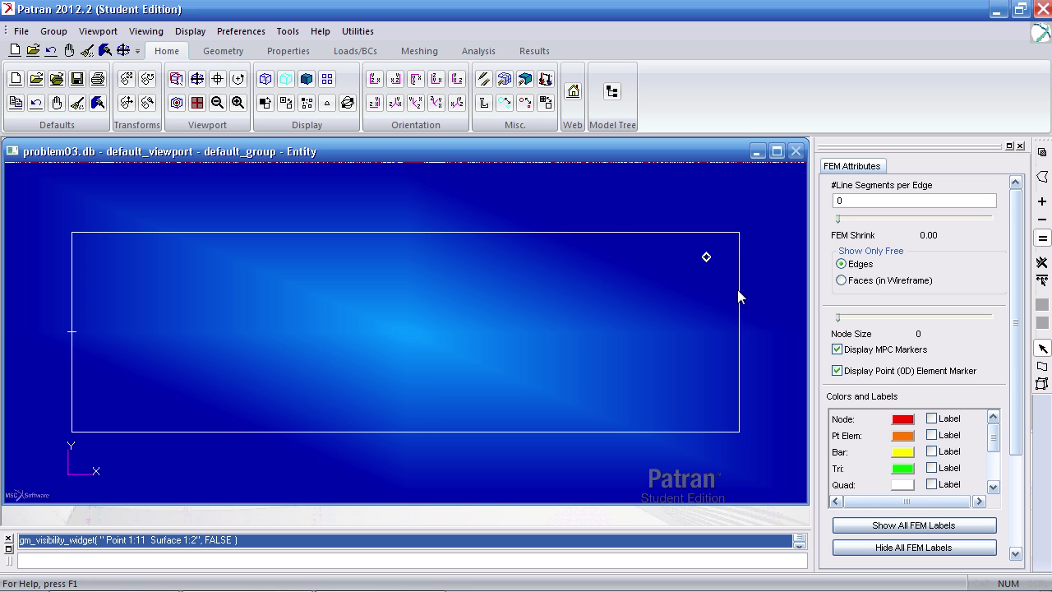
click(863, 284)
scroll(879, 395, down, 3)
click(882, 514)
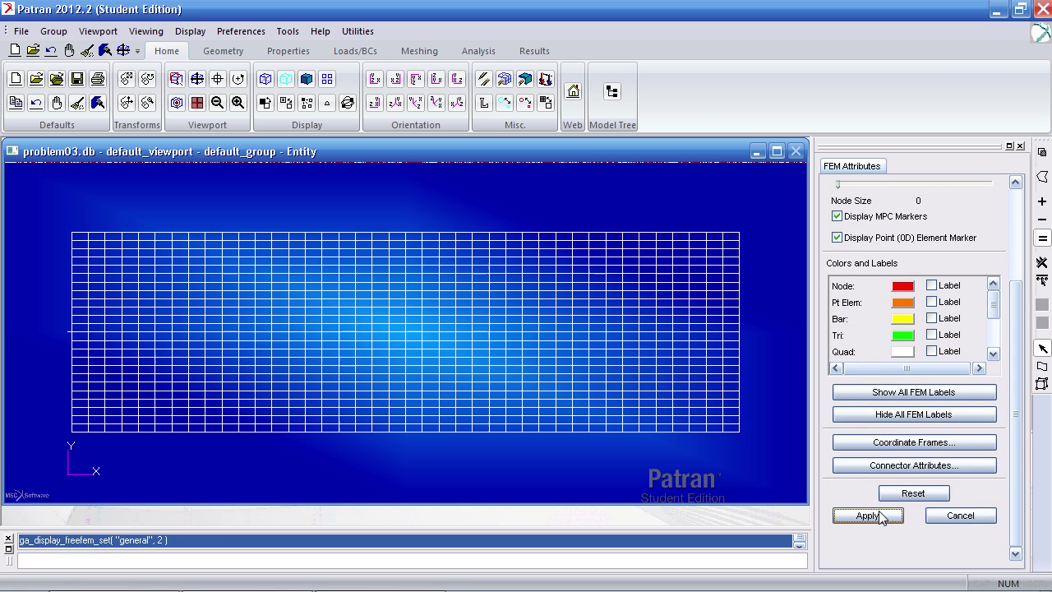
click(523, 80)
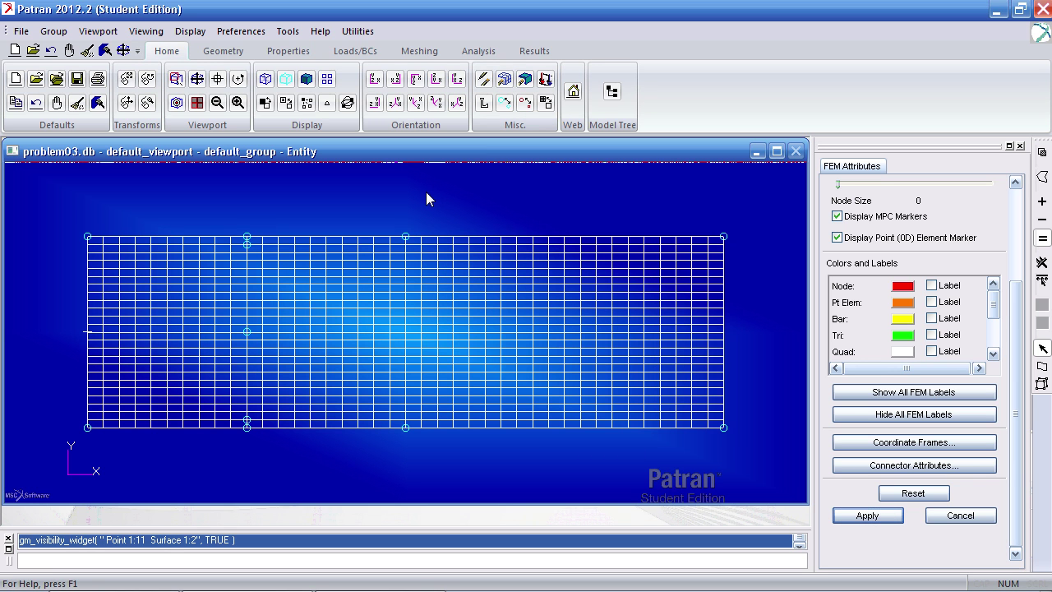
Submit the entire model as a full-run MSC.Nastran structural analysis under the job name problem03
click(477, 51)
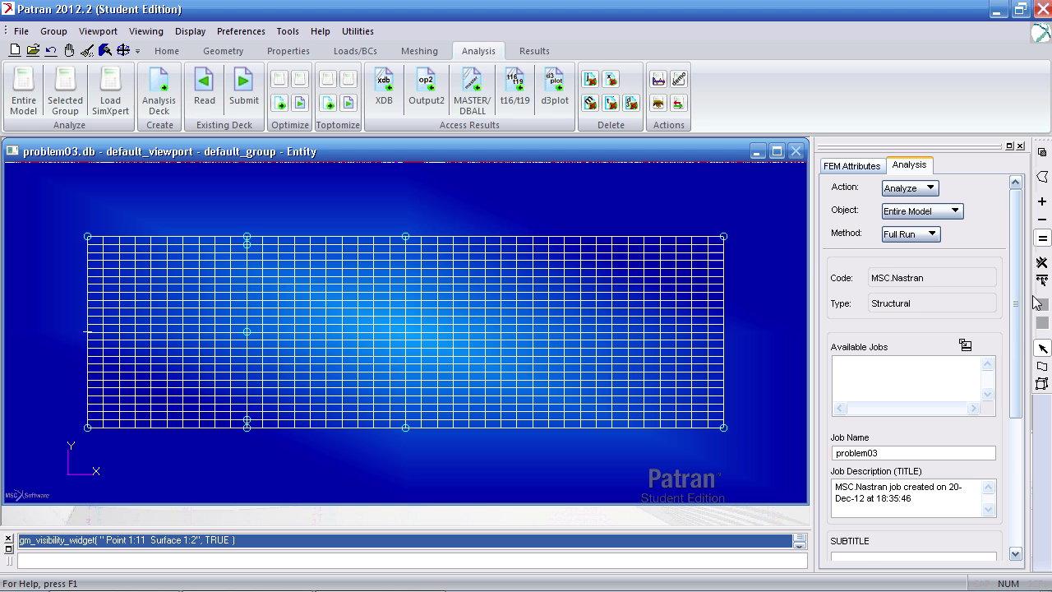
scroll(1011, 353, down, 5)
click(917, 551)
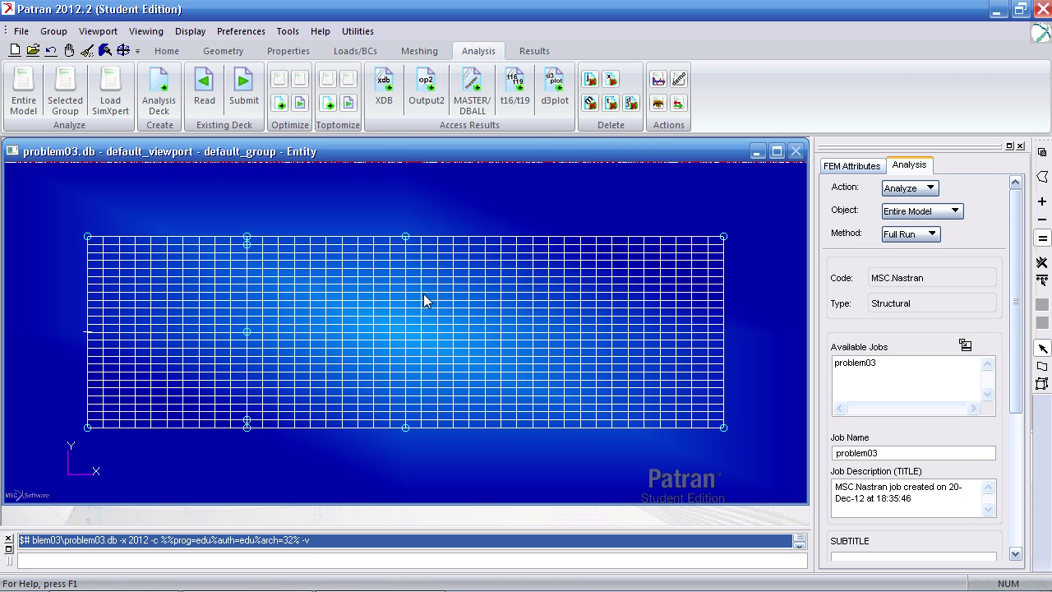
Attach the XDB result entities of job problem03 to the model
click(390, 105)
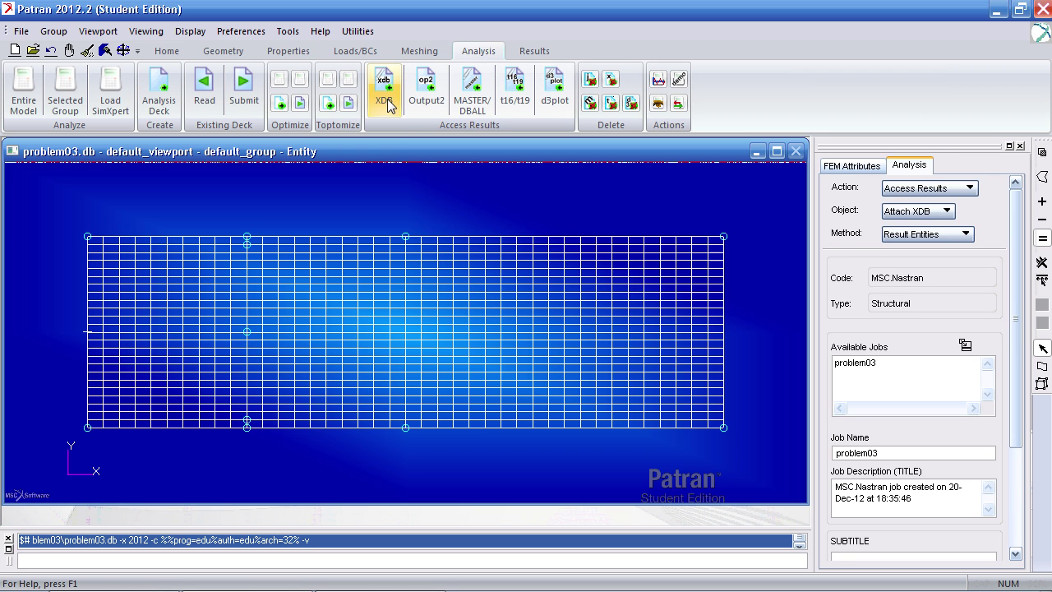
scroll(970, 345, down, 3)
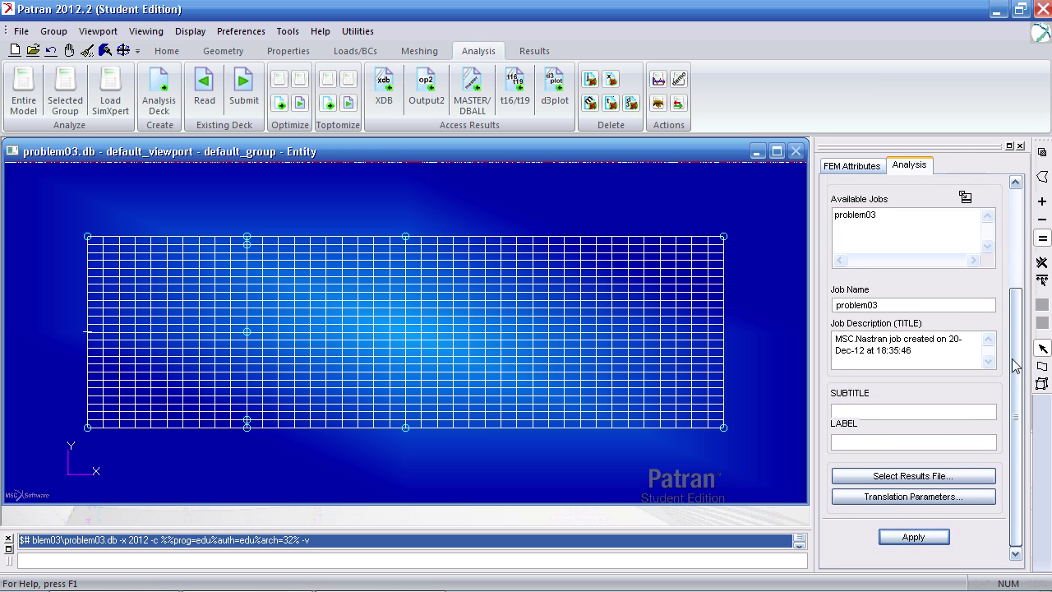
click(914, 538)
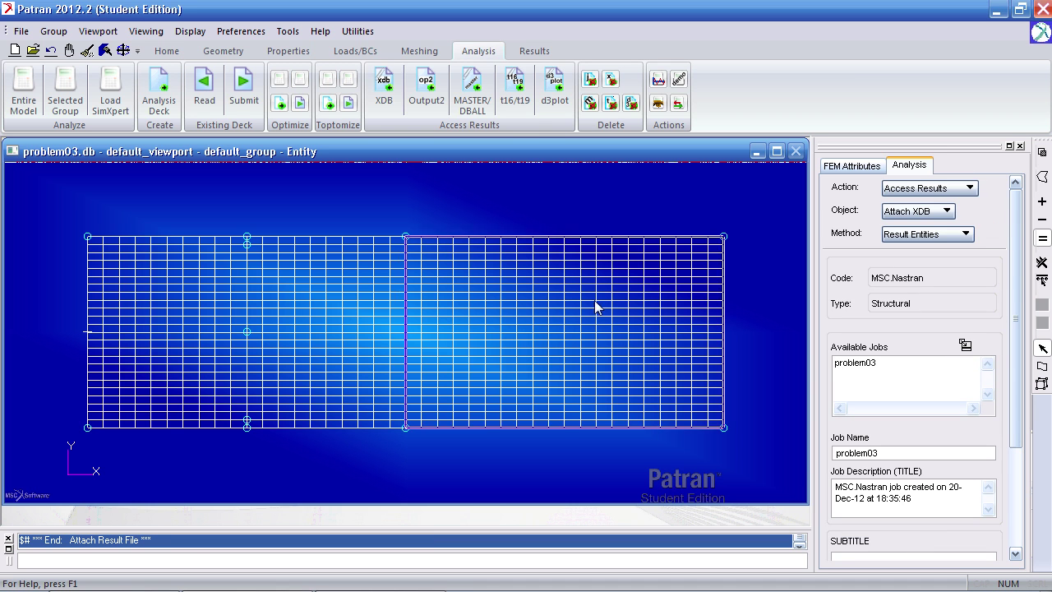
Frame the beam half containing the stress recovery points and maximize the viewport
click(533, 51)
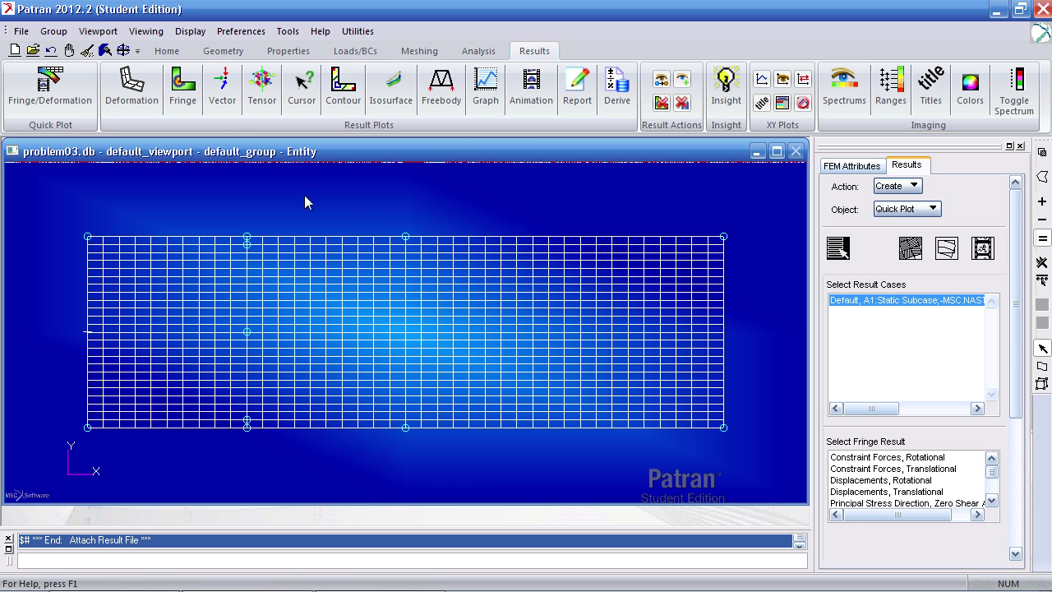
click(167, 52)
drag(263, 222, 239, 448)
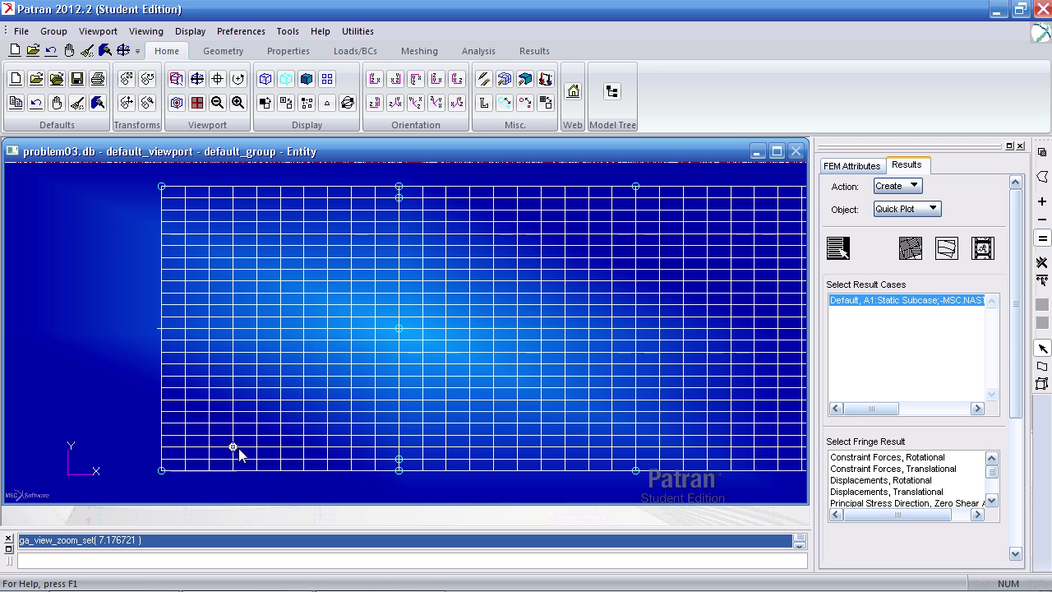
click(777, 152)
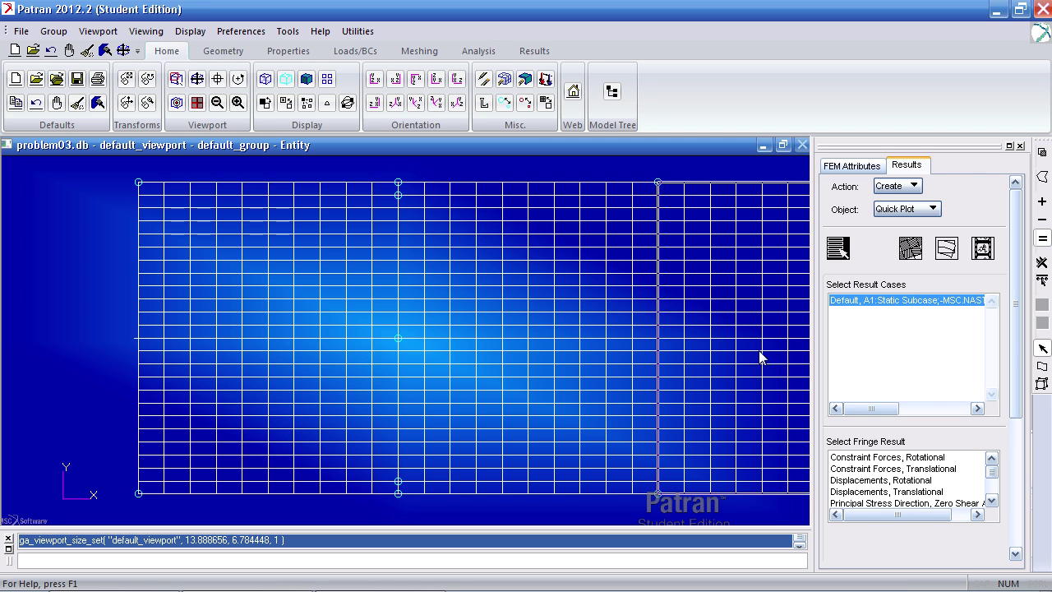
Set up a tensor marker plot of the Stress Tensor result showing only the XX, YY and XY components
click(533, 52)
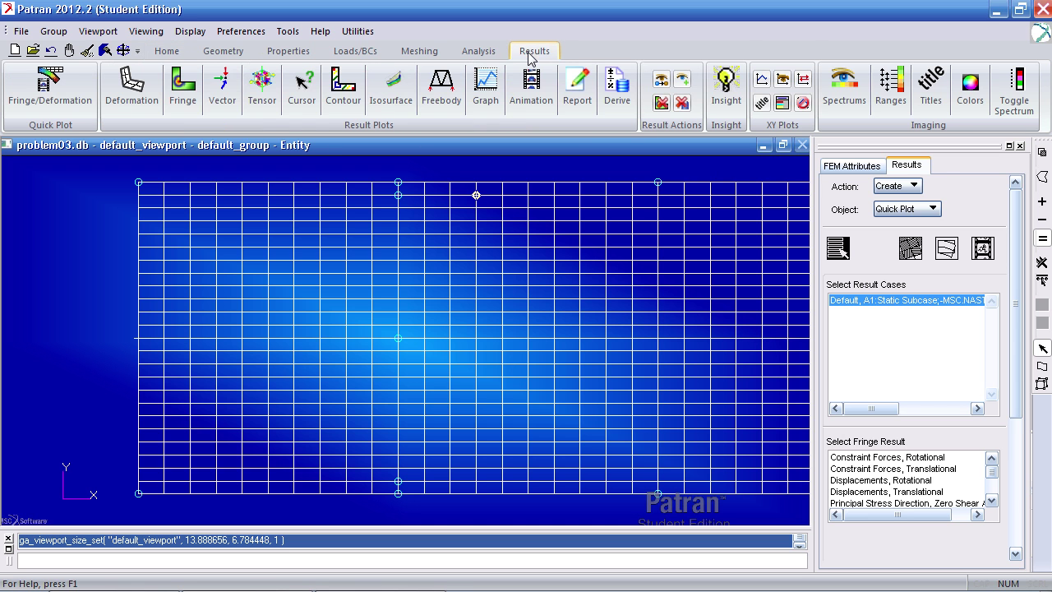
click(261, 82)
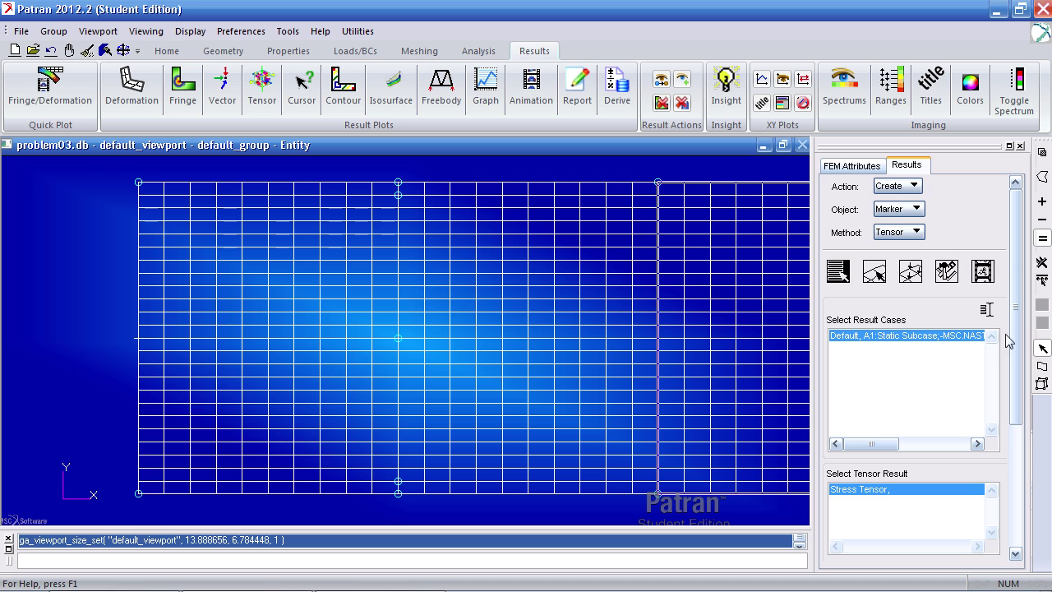
scroll(1001, 339, down, 3)
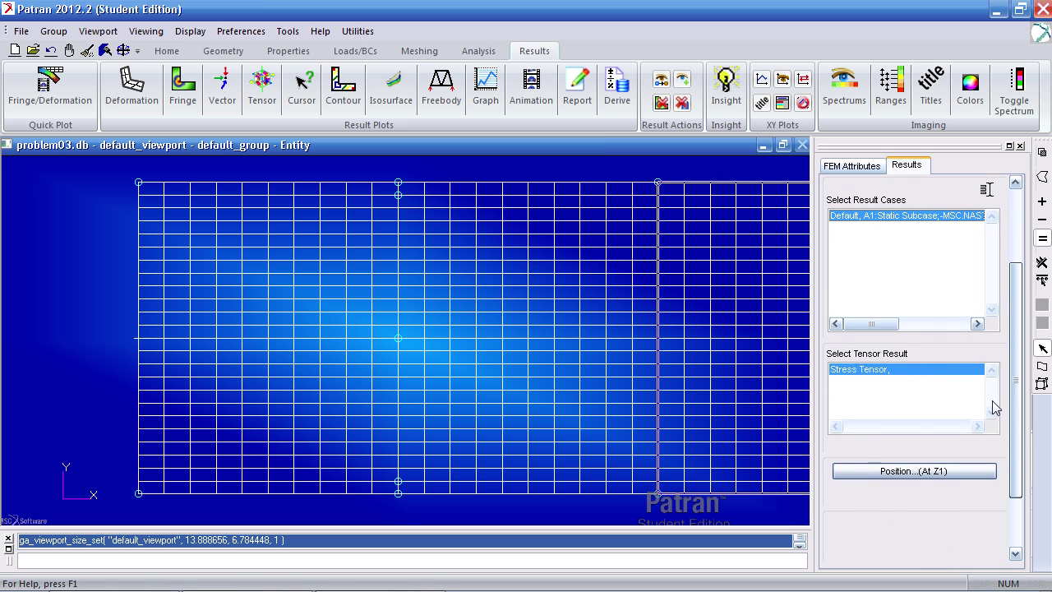
scroll(996, 395, down, 2)
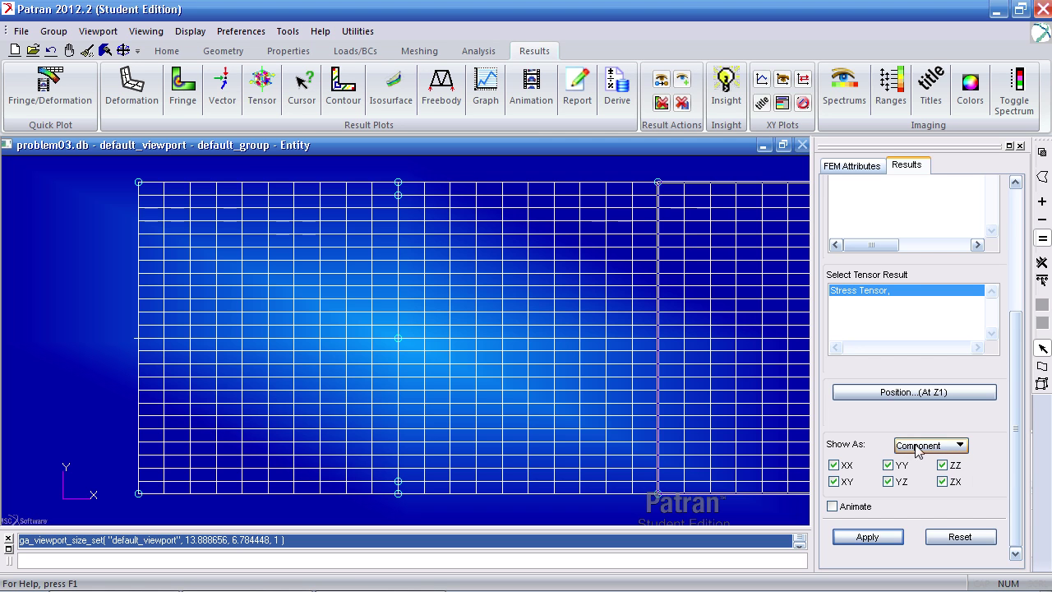
click(887, 482)
click(943, 482)
click(943, 465)
scroll(1016, 485, up, 10)
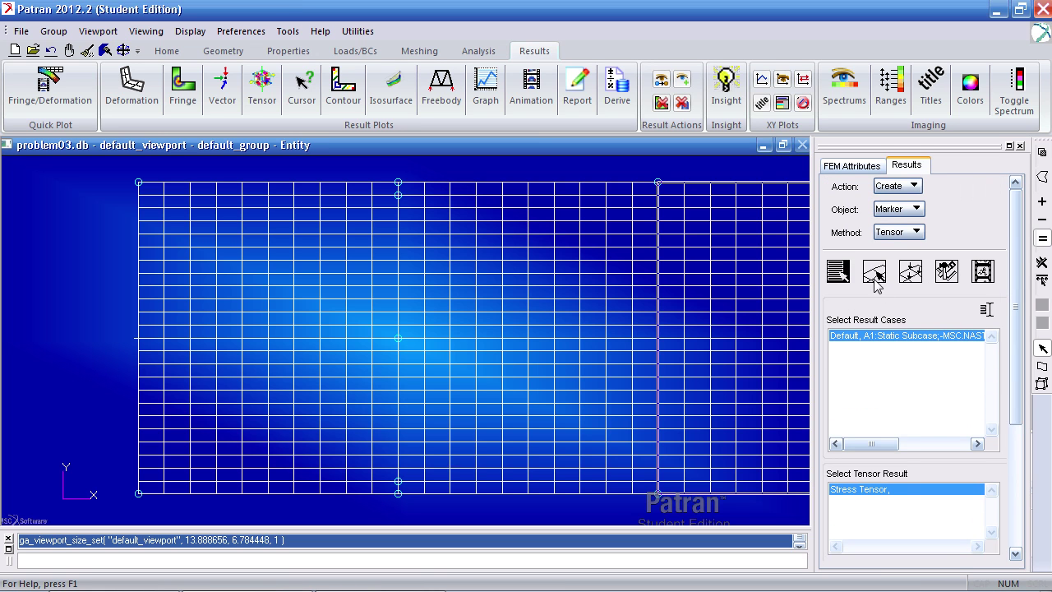
Target the tensor plot to nodes 1040, 1019, 536, 557 and 788 at the stress recovery points
click(874, 273)
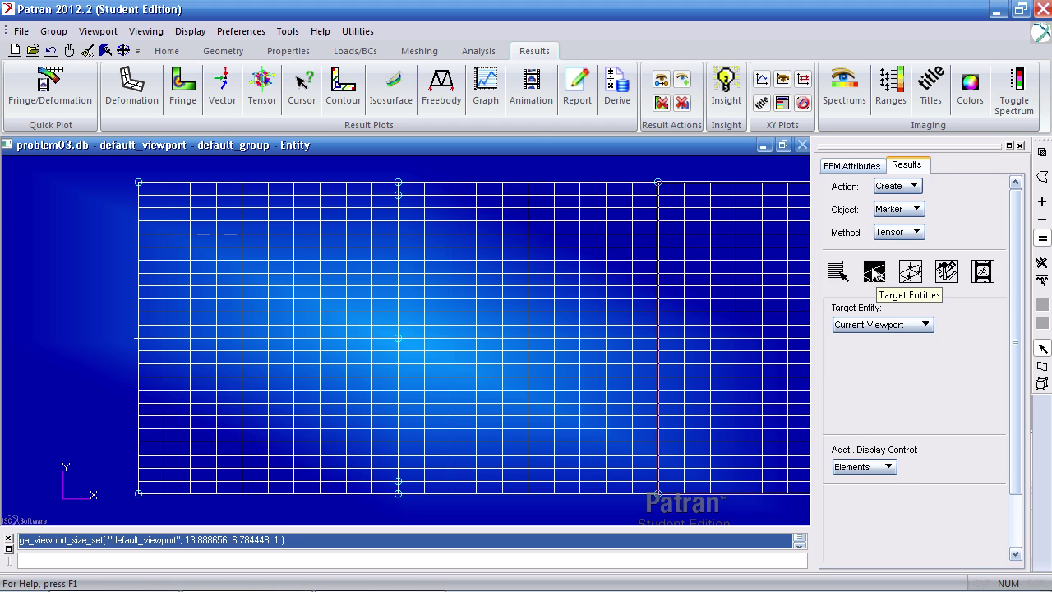
click(868, 325)
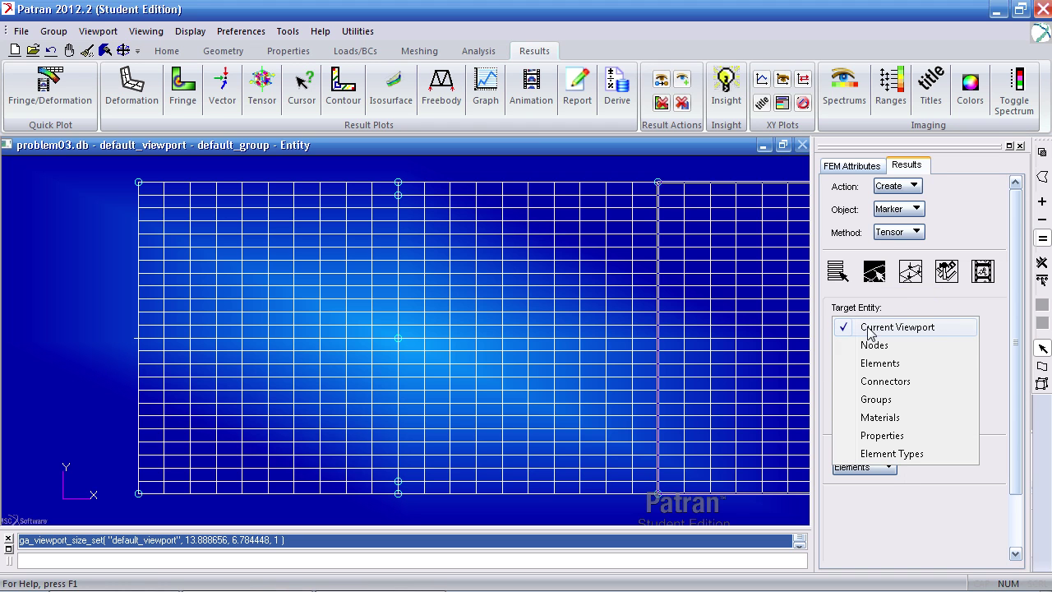
click(873, 346)
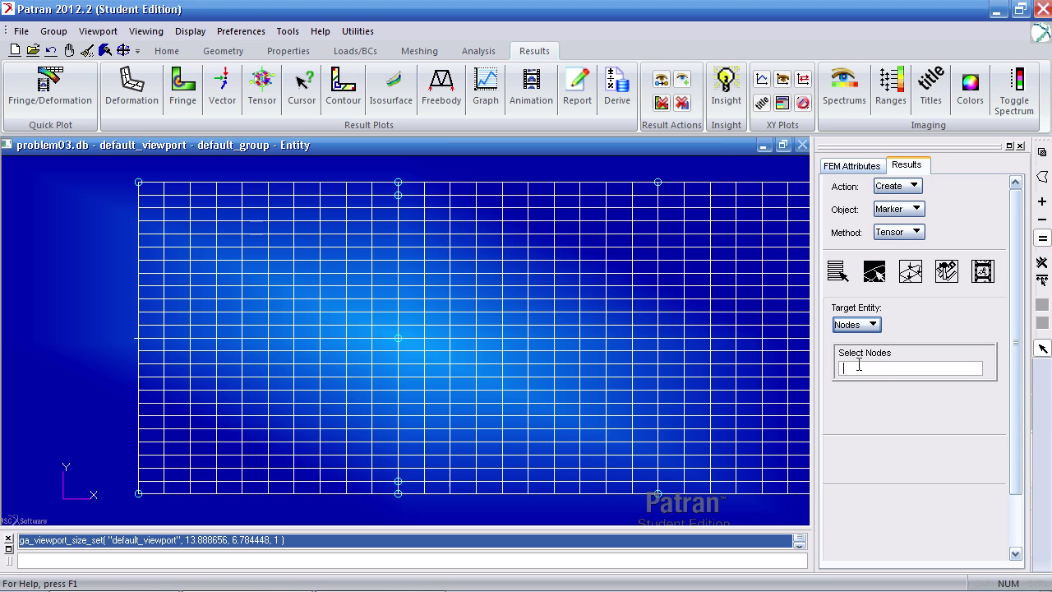
click(398, 183)
click(398, 196)
click(397, 481)
scroll(404, 362, up, 3)
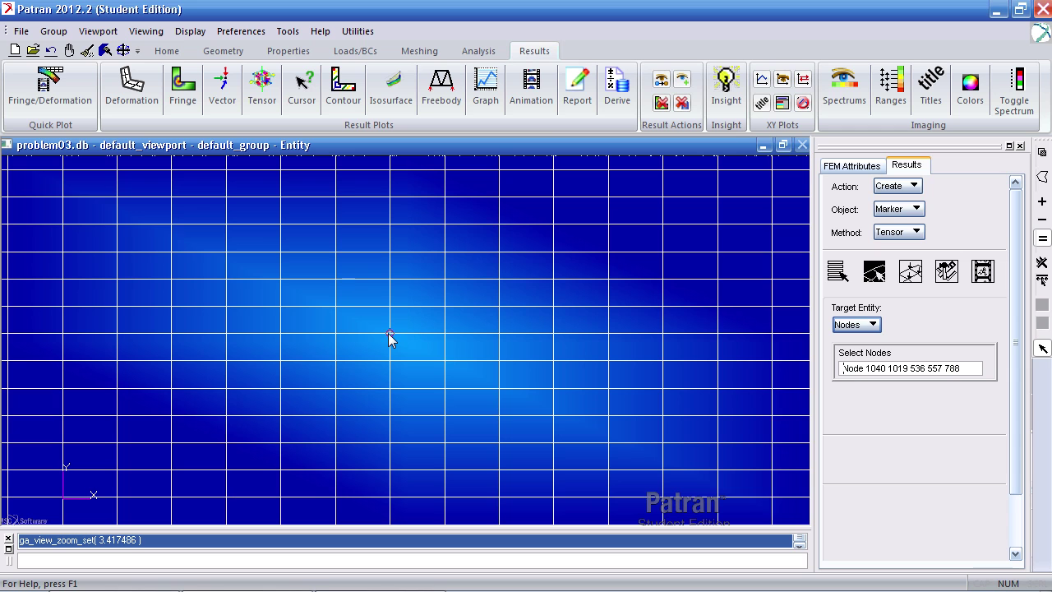
drag(977, 368, 828, 378)
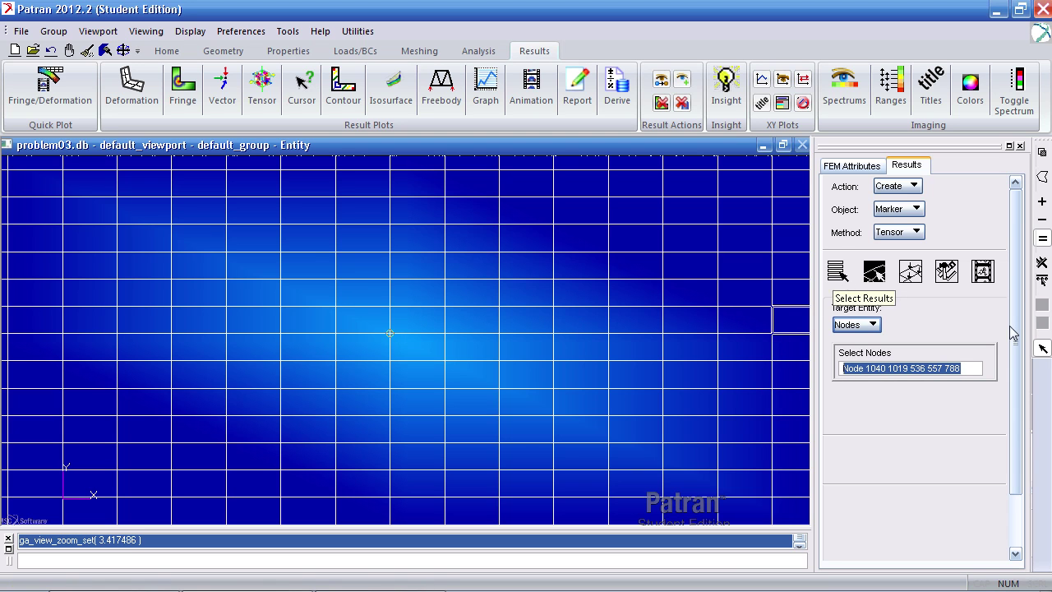
Plot the stress tensors at the selected nodes and inspect the values at the two uppermost nodes up close
scroll(1011, 332, down, 2)
click(887, 537)
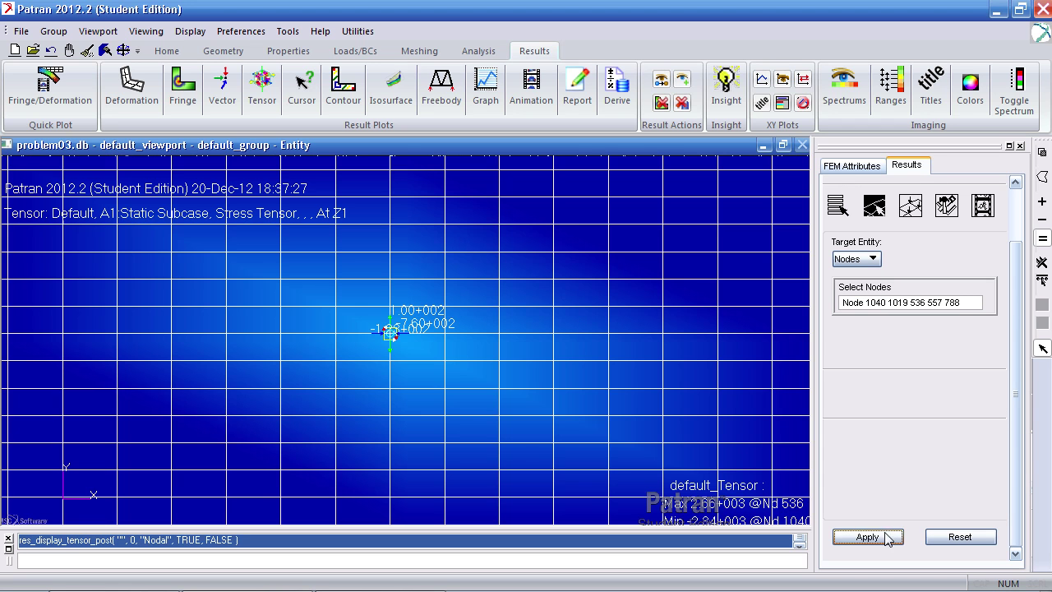
ctrl+middle_drag(447, 285, 444, 339)
click(168, 51)
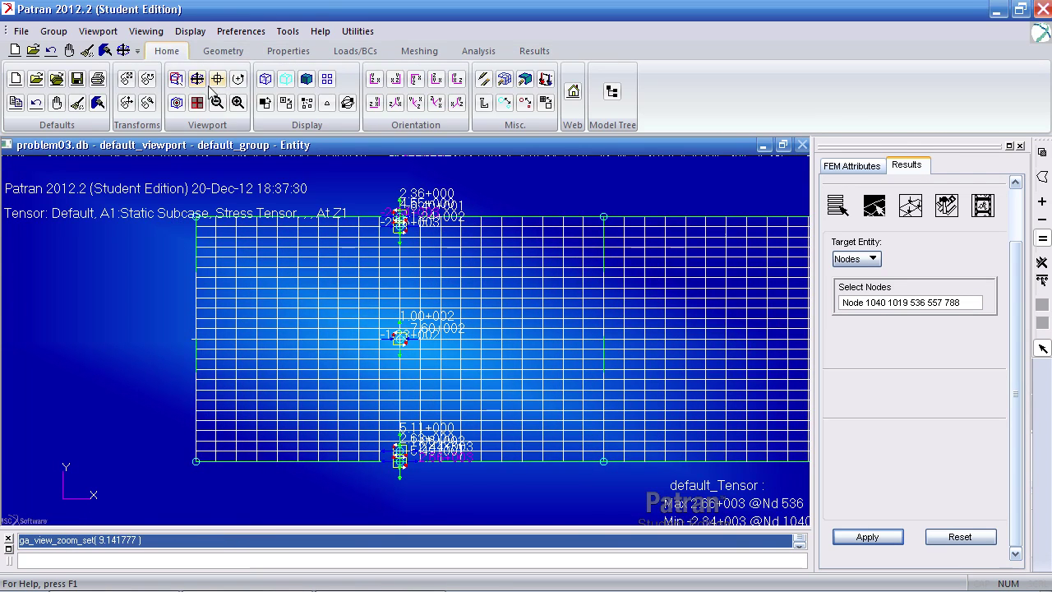
drag(418, 202, 384, 245)
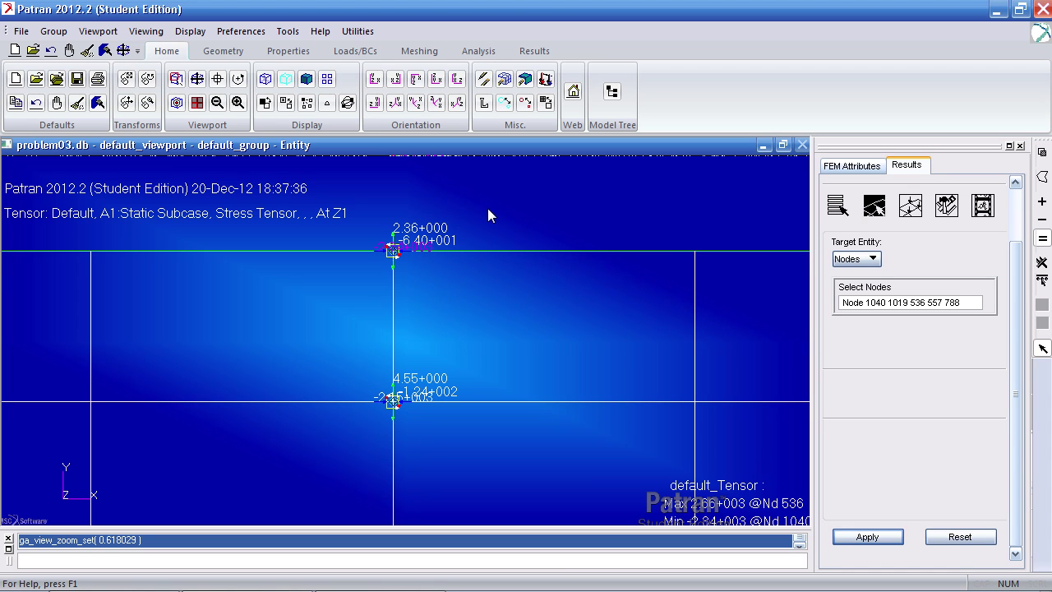
Switch to the validation document in Adobe Reader and view the stress tables on page 337 at 100% zoom
key(alt+Tab)
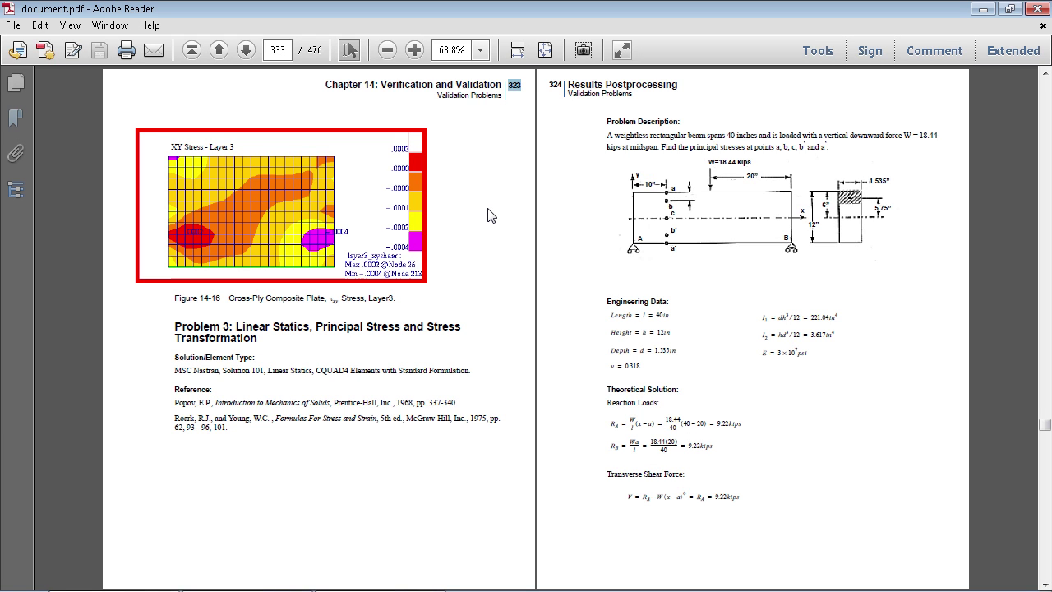
scroll(487, 215, down, 4)
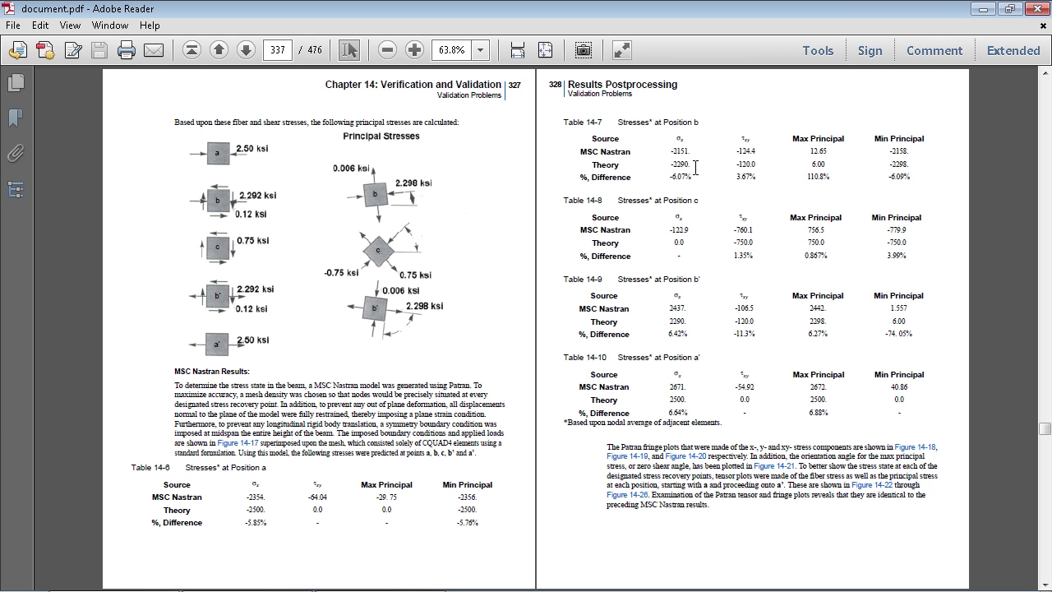
drag(689, 146, 671, 163)
click(420, 51)
click(387, 50)
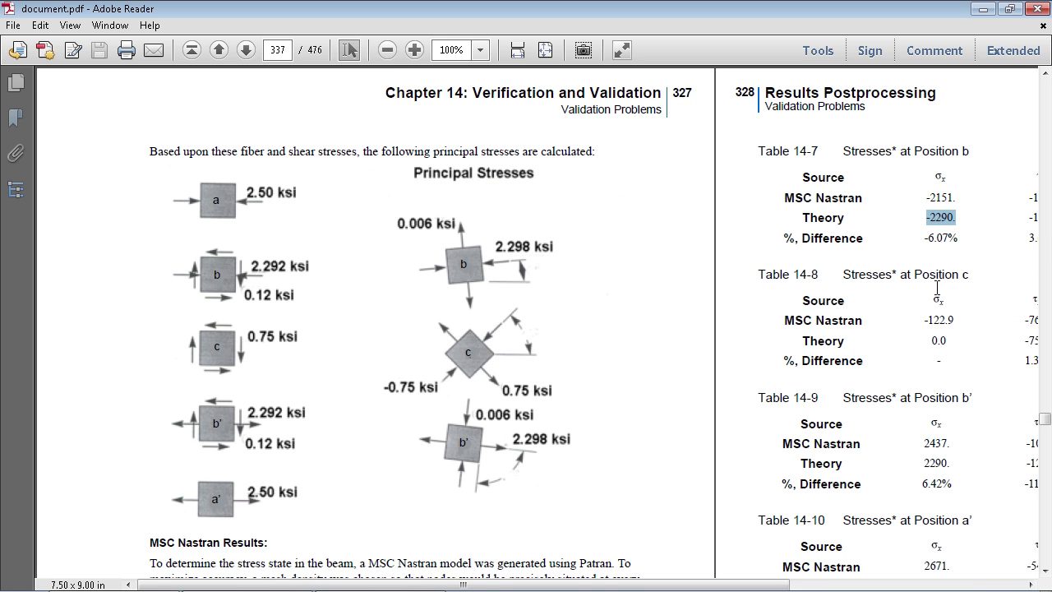
Examine the theoretical x-direction stresses listed for position a in Table 14-6 and position c in Table 14-8
scroll(922, 308, down, 1)
scroll(922, 307, down, 2)
scroll(880, 411, down, 3)
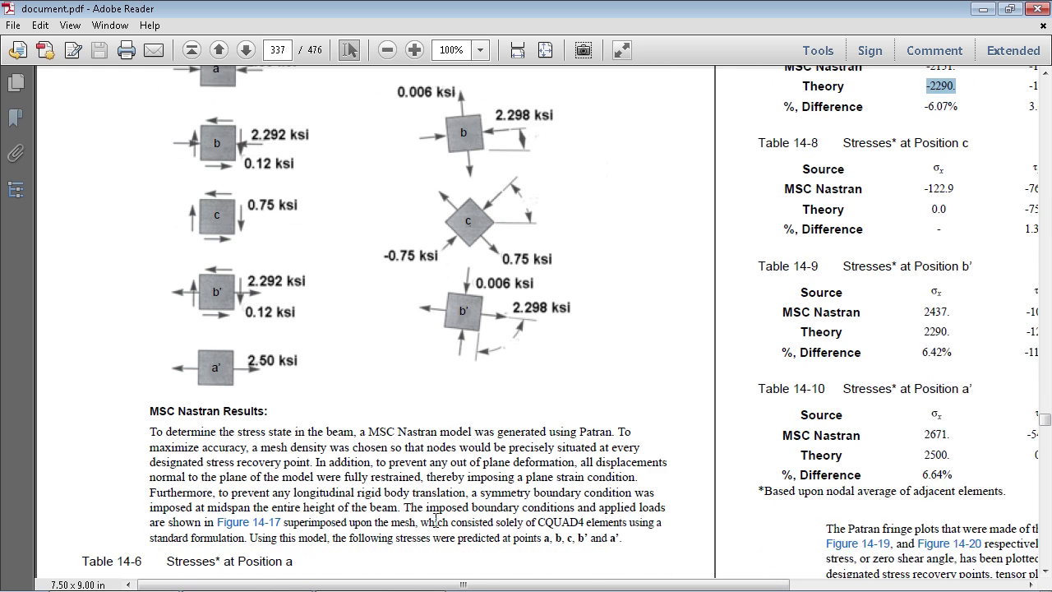
scroll(408, 516, down, 1)
double_click(292, 545)
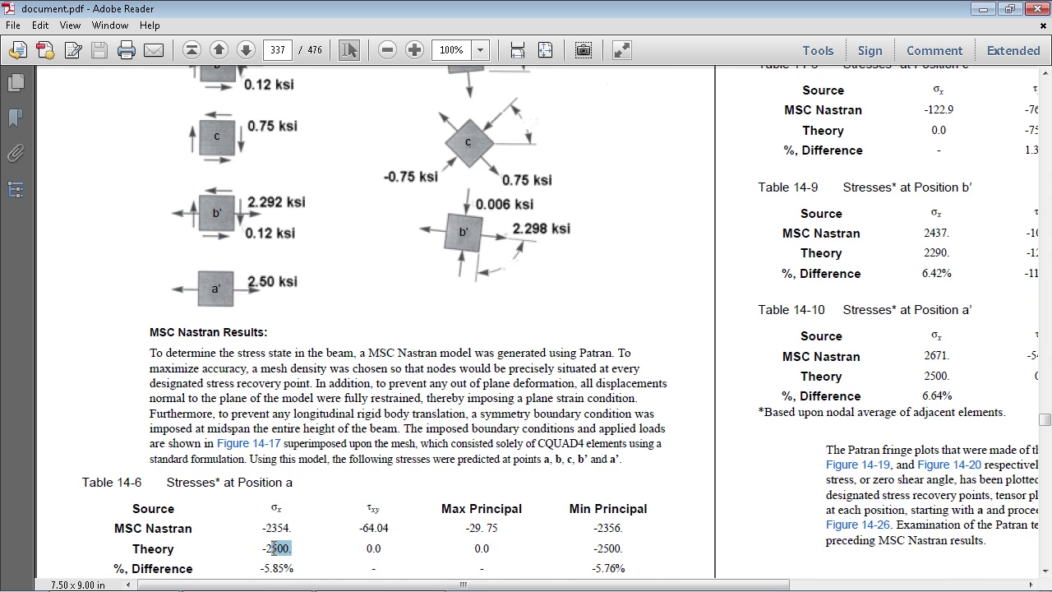
scroll(962, 355, up, 2)
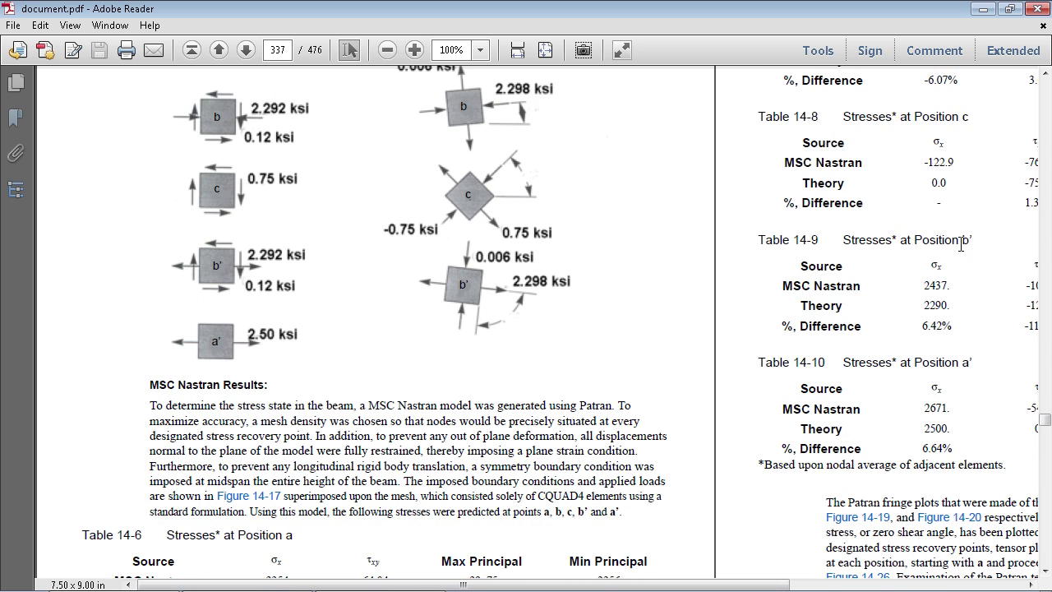
double_click(942, 182)
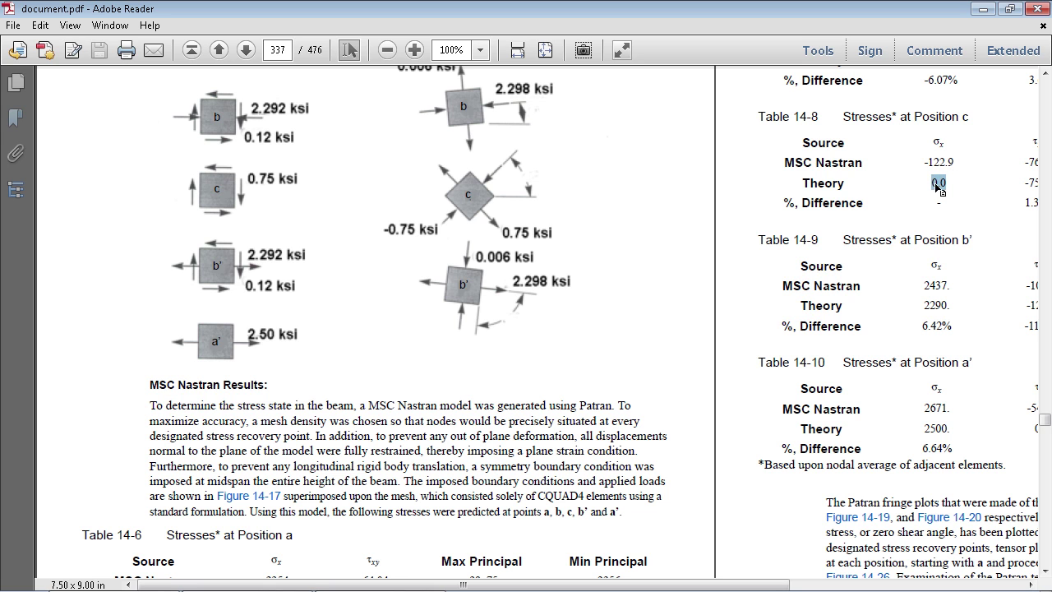